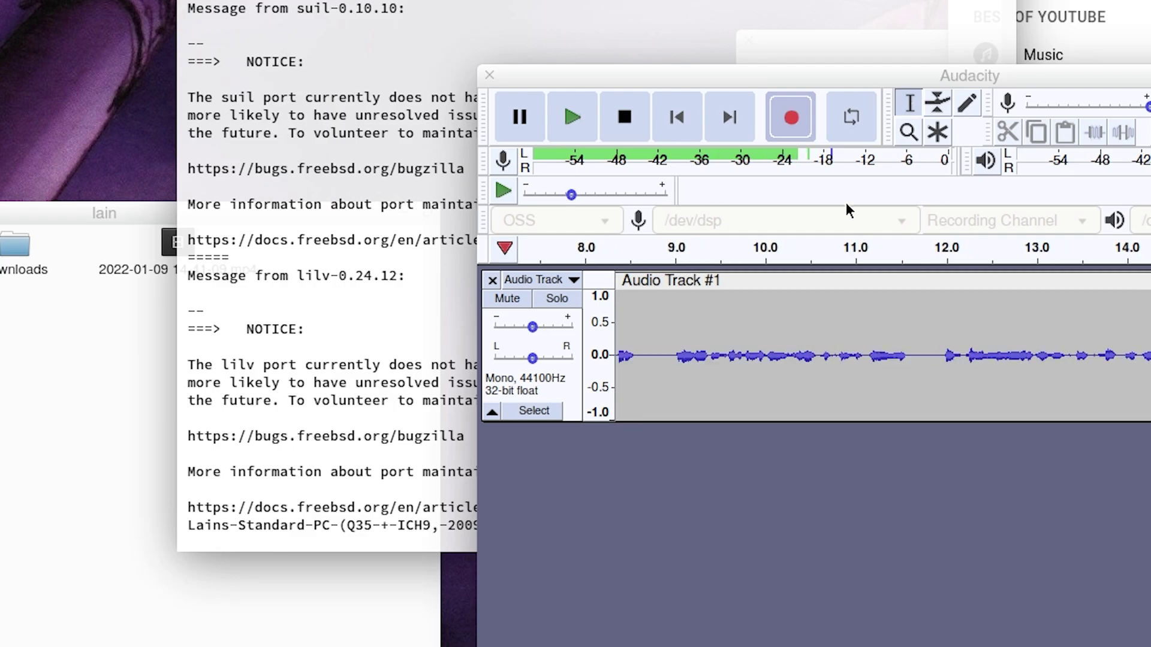
# Step: Run neofetch in the terminal to list the VM's FreeBSD 13.0 specs
pyautogui.click(613, 6)
pyautogui.write('neofet')
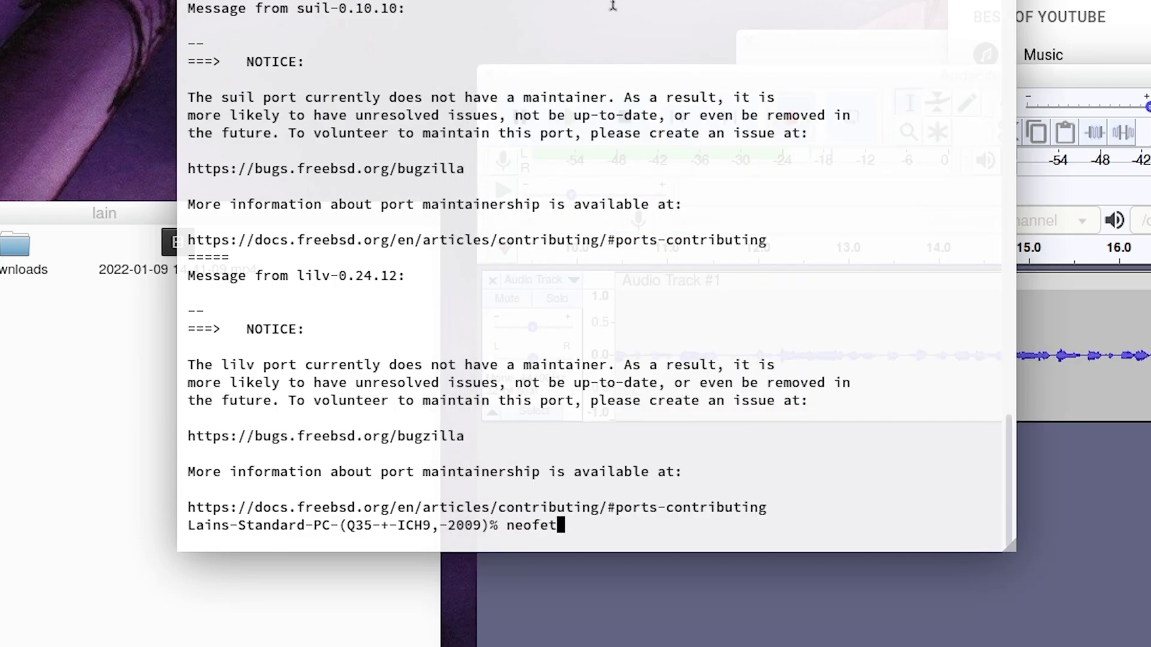
pyautogui.write('ch')
pyautogui.press('Return')
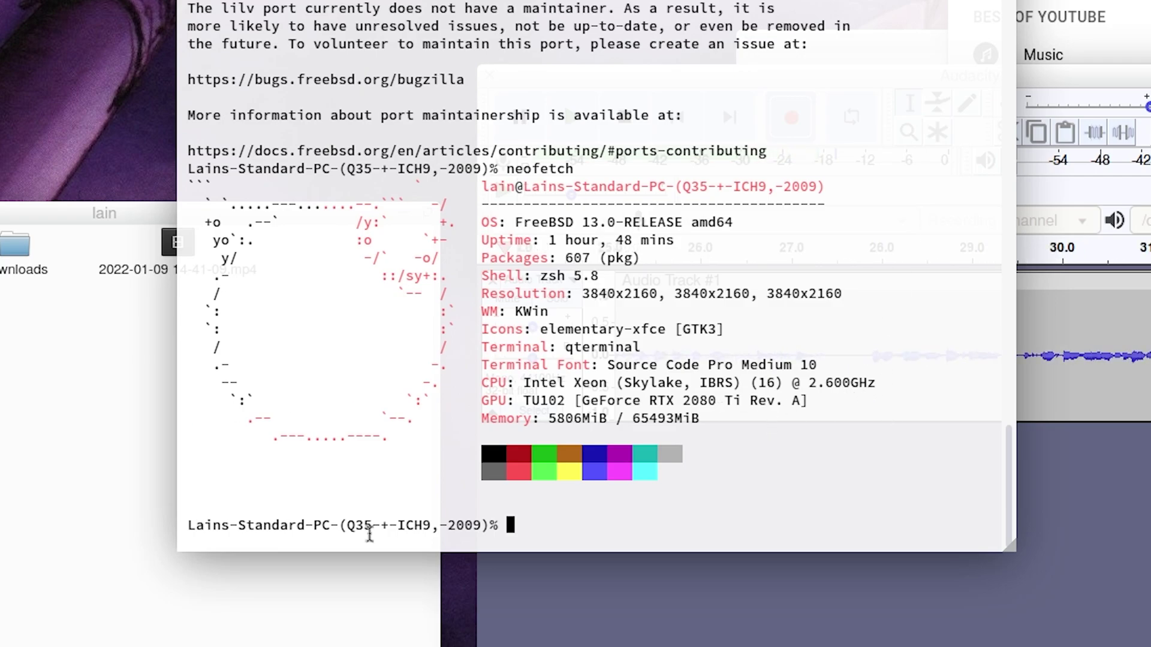
# Step: Highlight the CPU and GPU spec lines, then close the terminal with Ctrl+D
pyautogui.moveTo(535, 391); pyautogui.dragTo(888, 374)
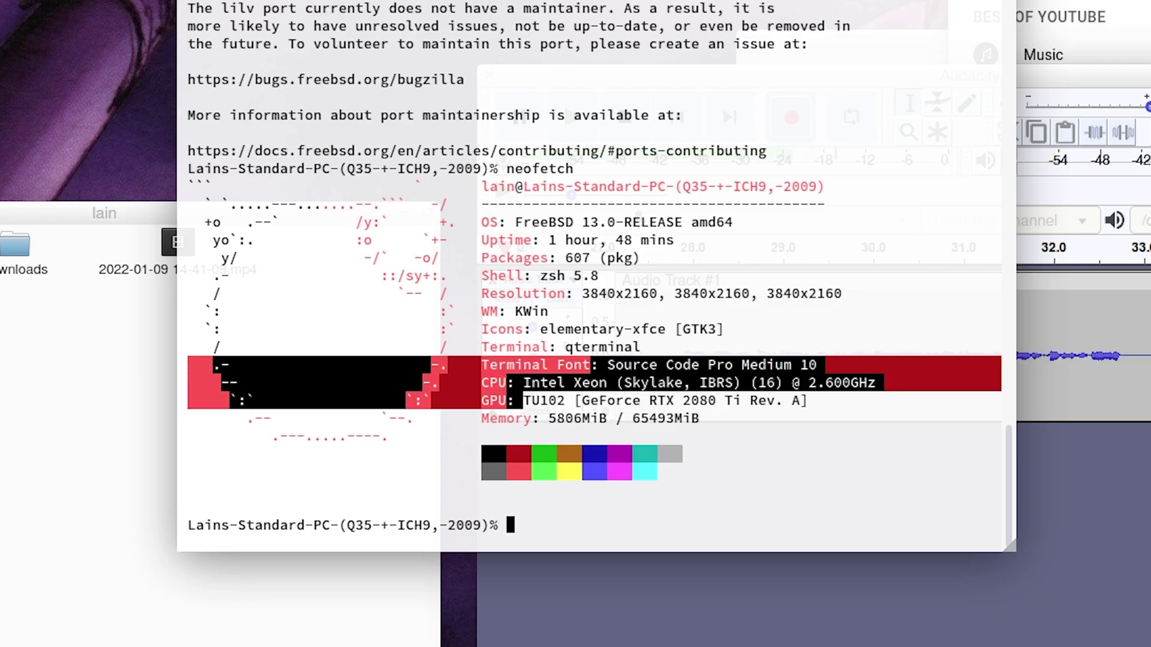
pyautogui.click(792, 409)
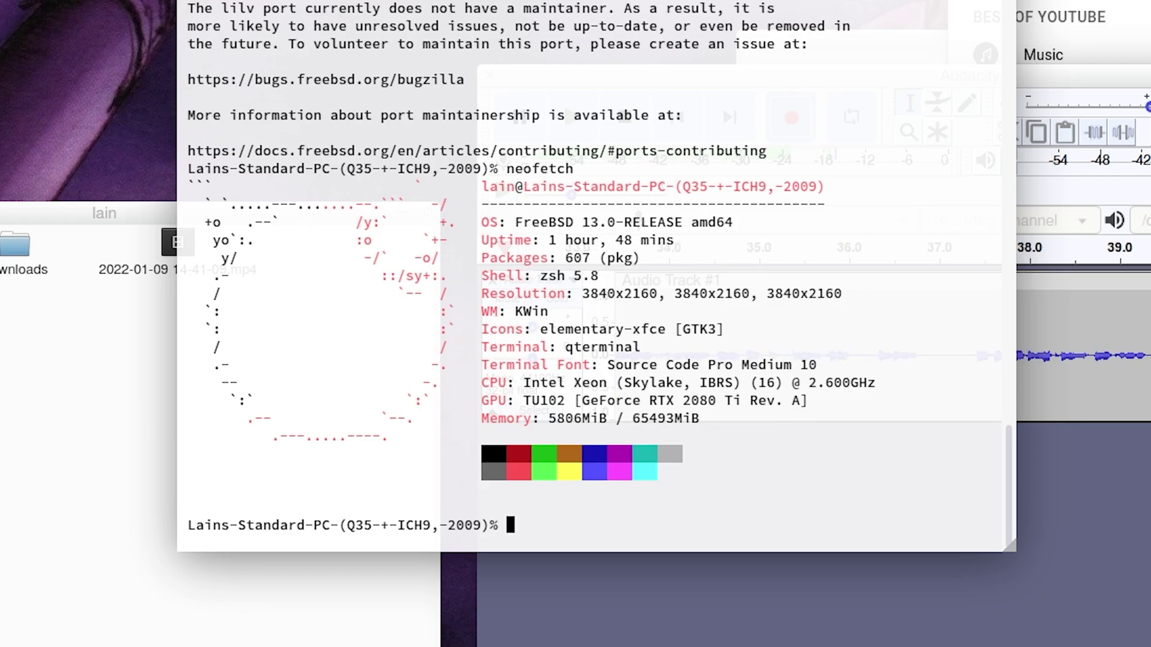
pyautogui.hotkey('ctrl', 'd')
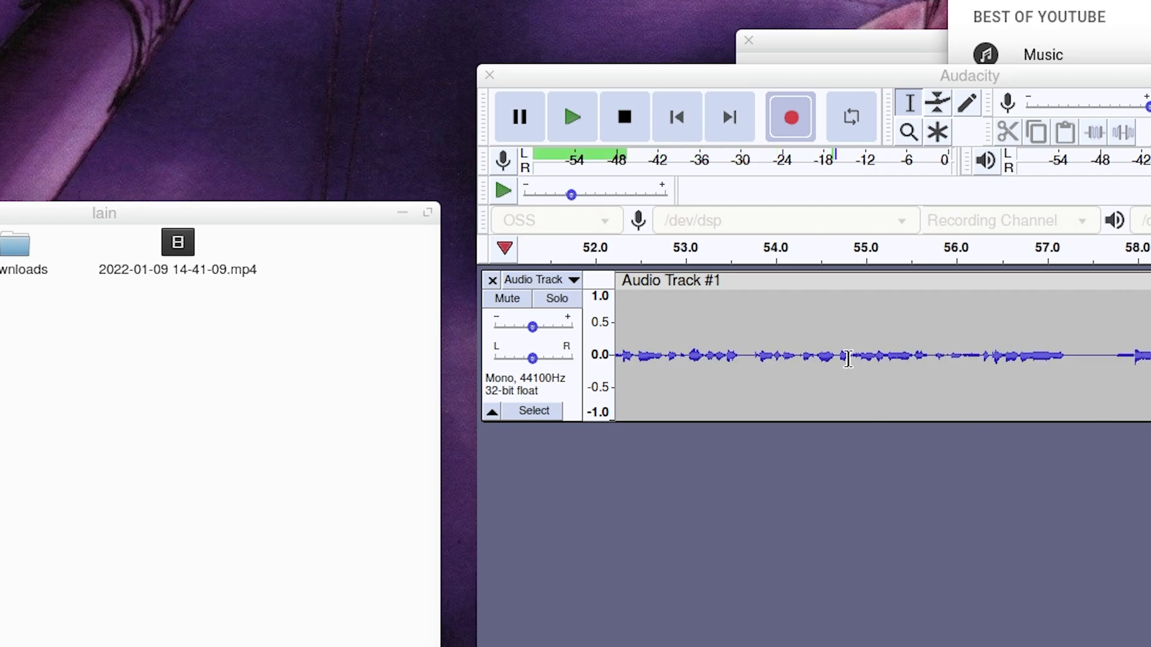
# Step: Drag the Audacity window to the upper left to show the whole recording project
pyautogui.moveTo(1022, 75); pyautogui.dragTo(683, 18)
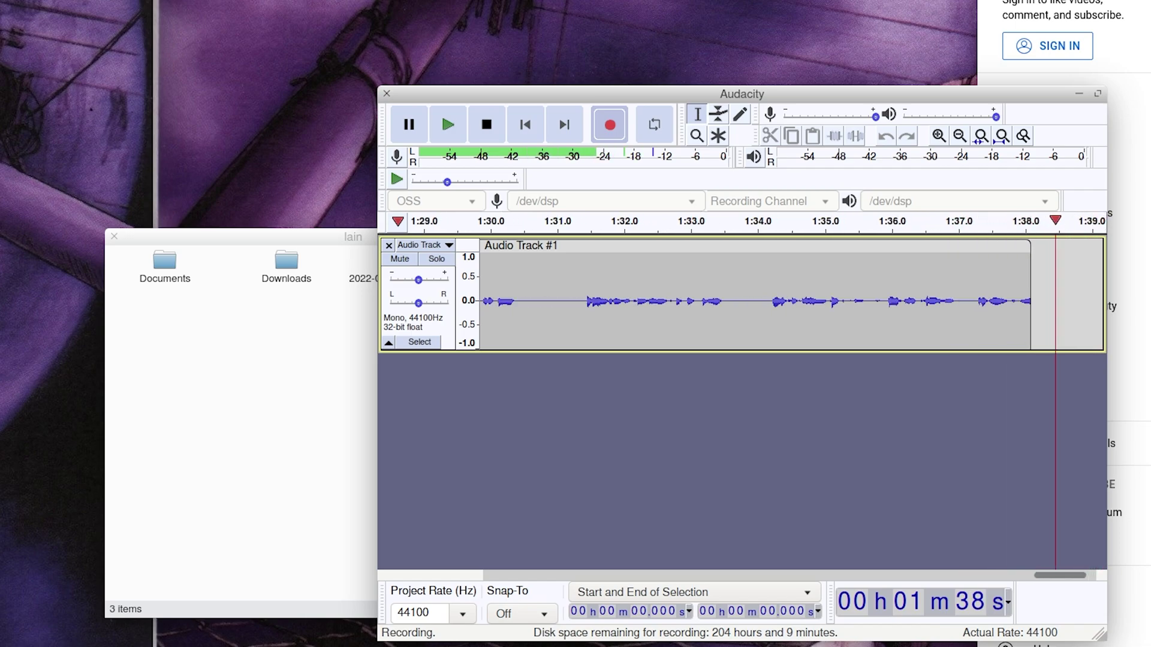
# Step: Review OBS's Output > Recording settings (mp4, x264, CRF 18), then move OBS down beside Audacity
pyautogui.hotkey('alt', 'Tab')
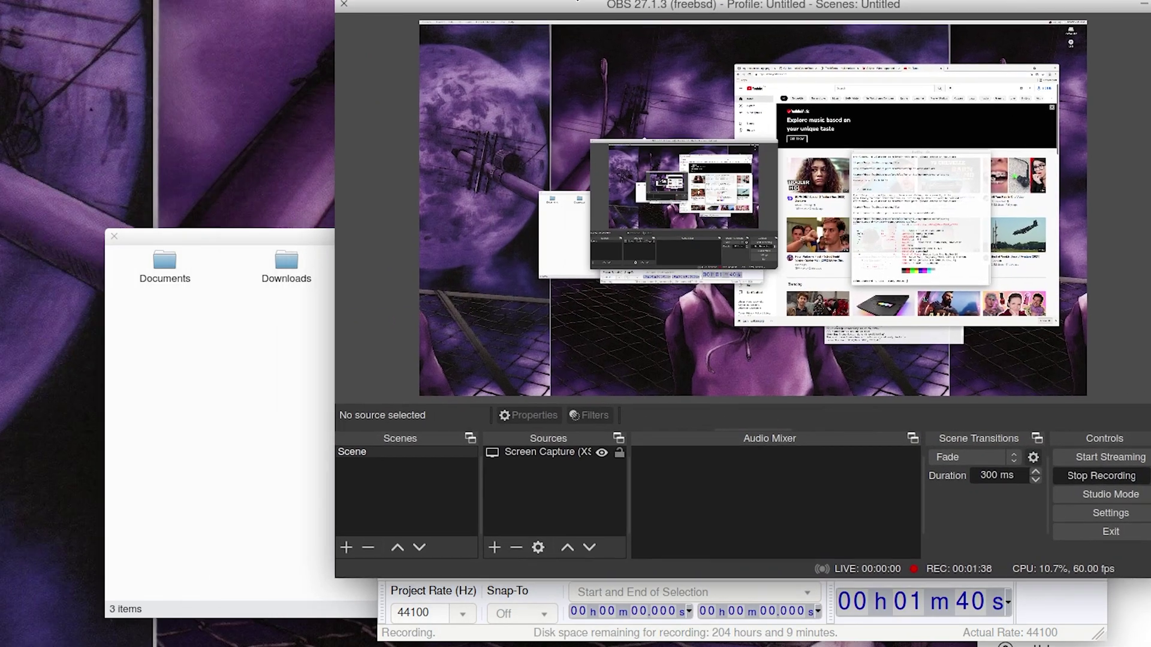
pyautogui.moveTo(577, 2); pyautogui.dragTo(373, 12)
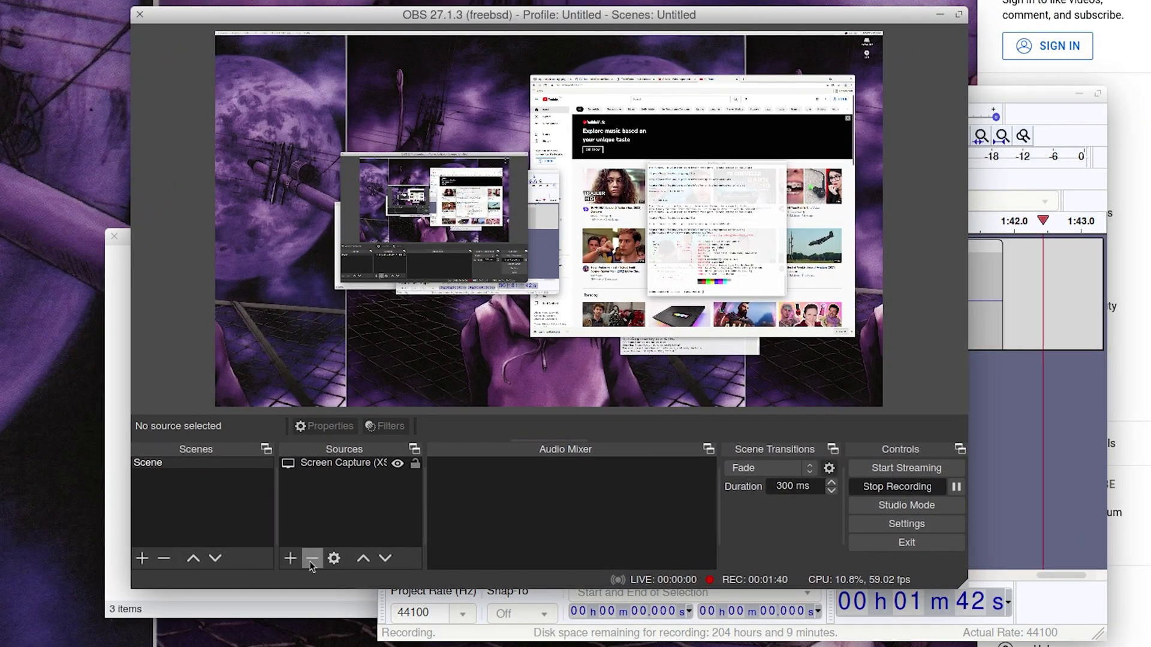
pyautogui.click(854, 526)
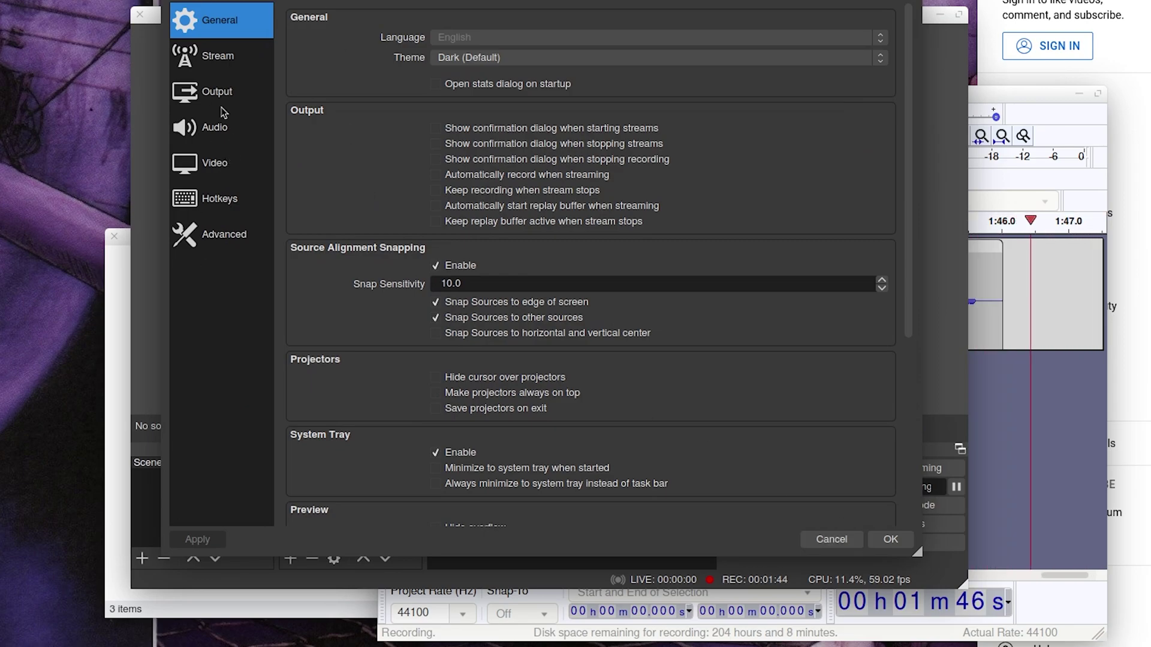
pyautogui.click(217, 95)
pyautogui.click(361, 46)
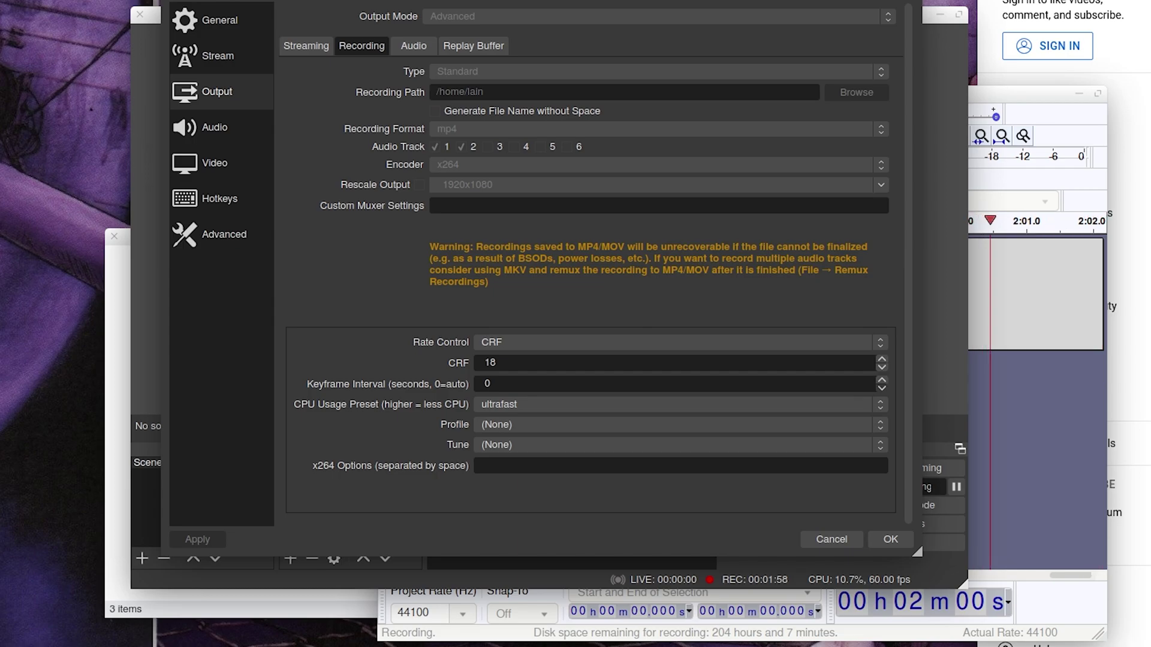
pyautogui.moveTo(813, 1); pyautogui.dragTo(774, 72)
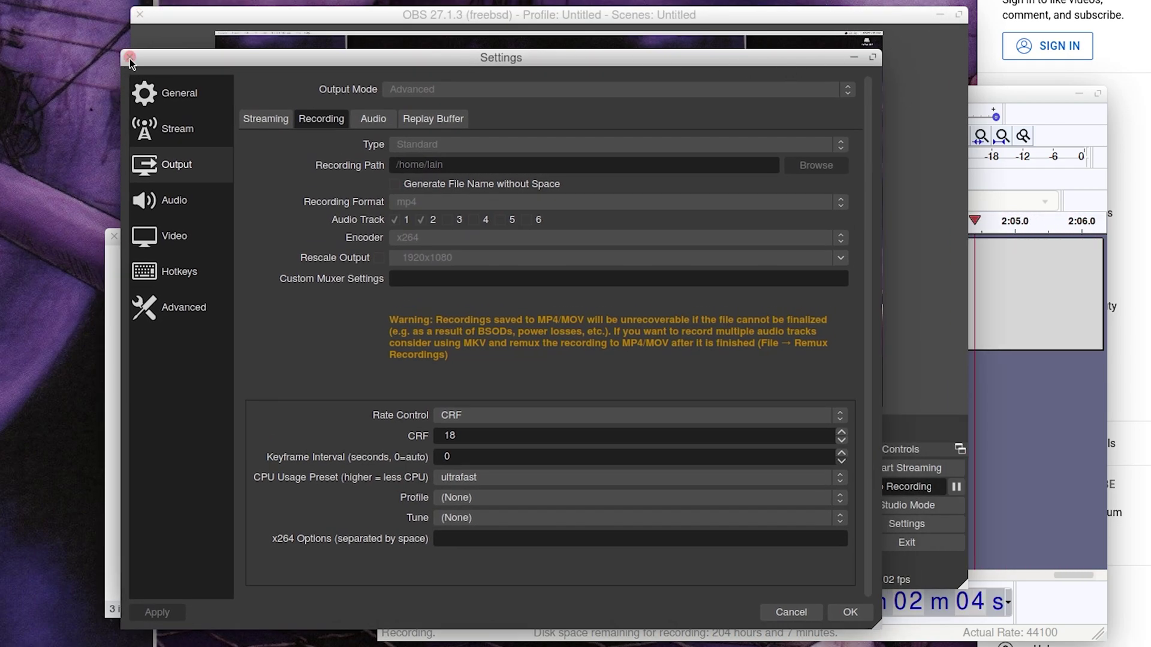
pyautogui.click(129, 57)
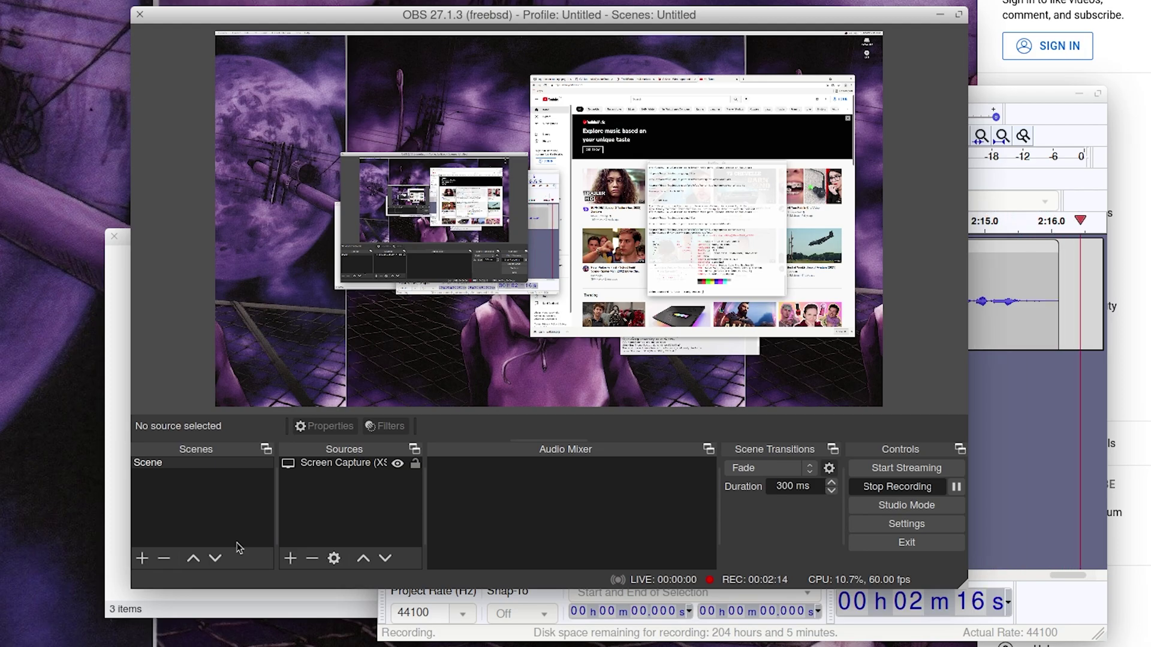
pyautogui.moveTo(725, 16); pyautogui.dragTo(481, 71)
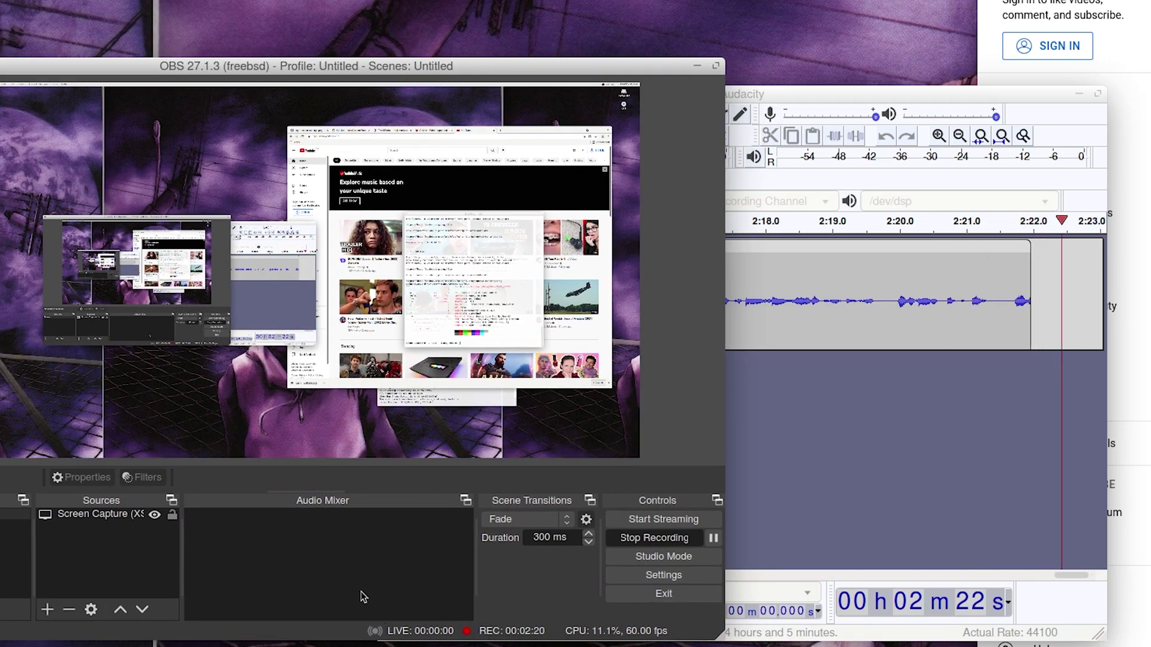
pyautogui.click(635, 575)
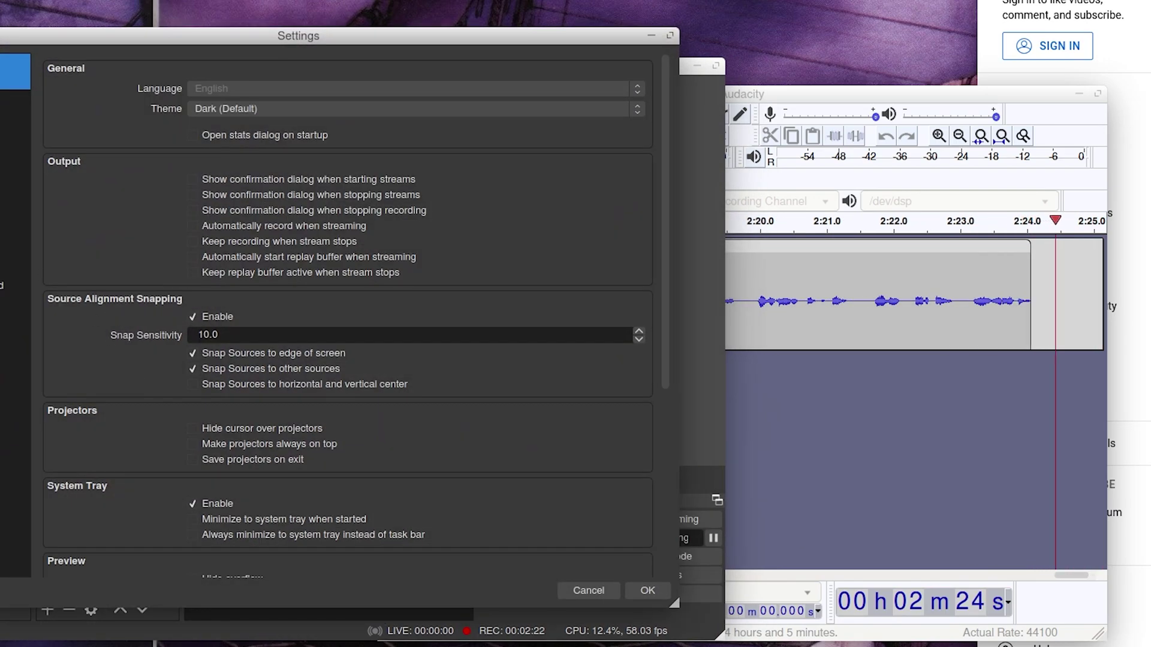
pyautogui.click(18, 179)
pyautogui.click(250, 157)
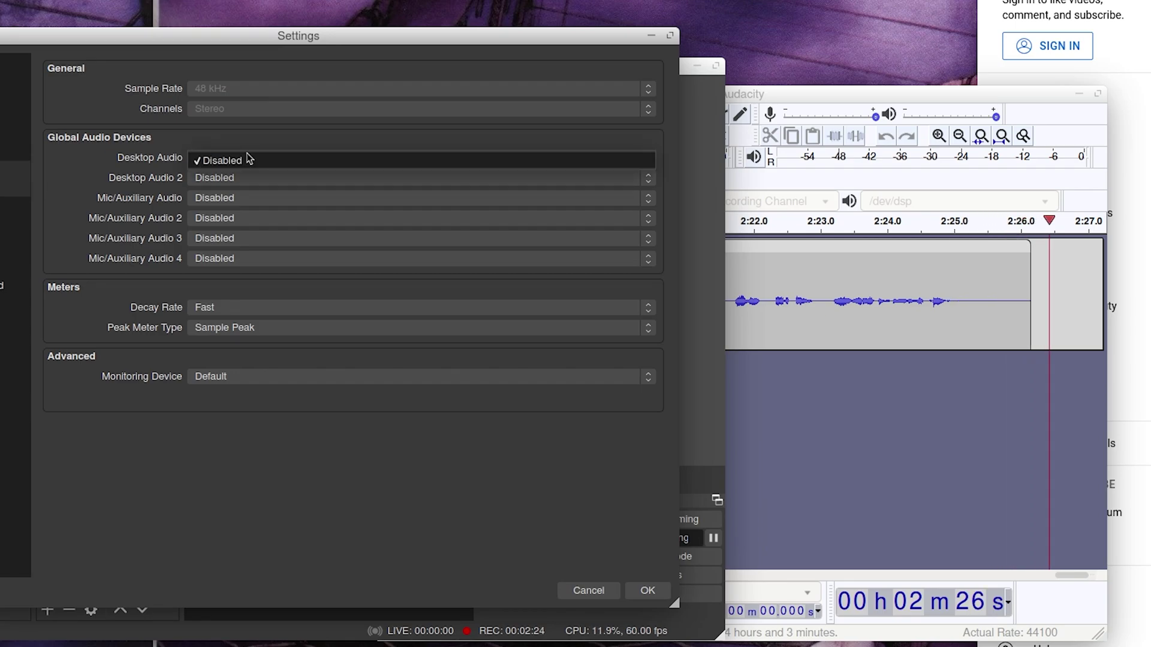
pyautogui.click(254, 180)
pyautogui.click(255, 179)
pyautogui.click(255, 183)
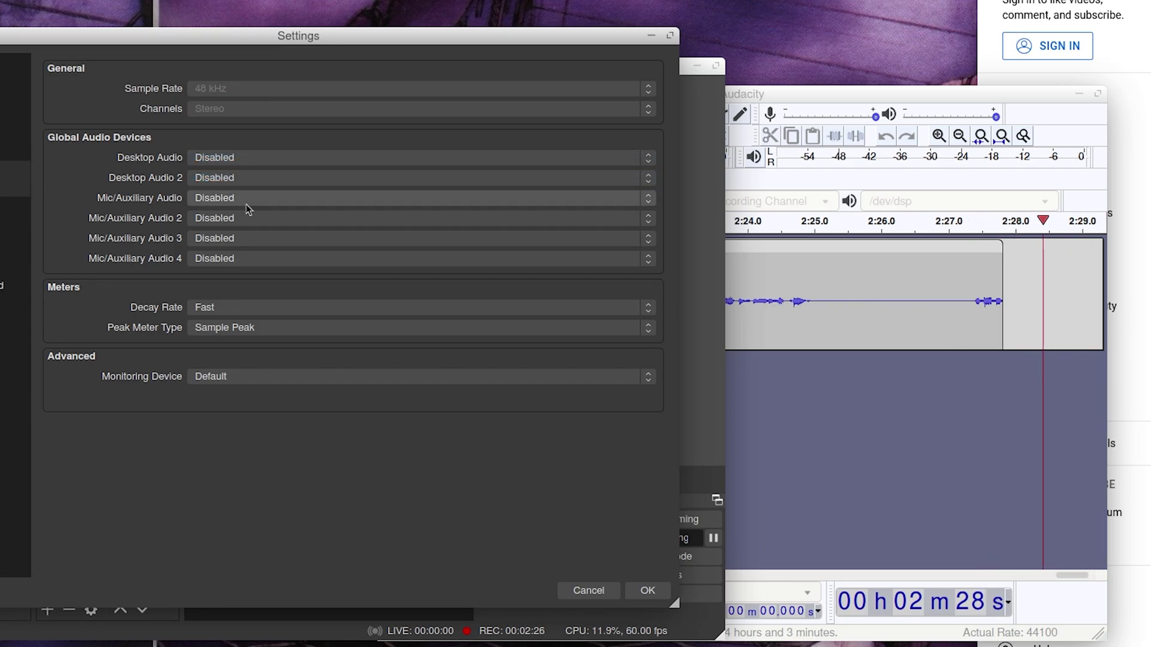
pyautogui.click(248, 203)
pyautogui.click(248, 207)
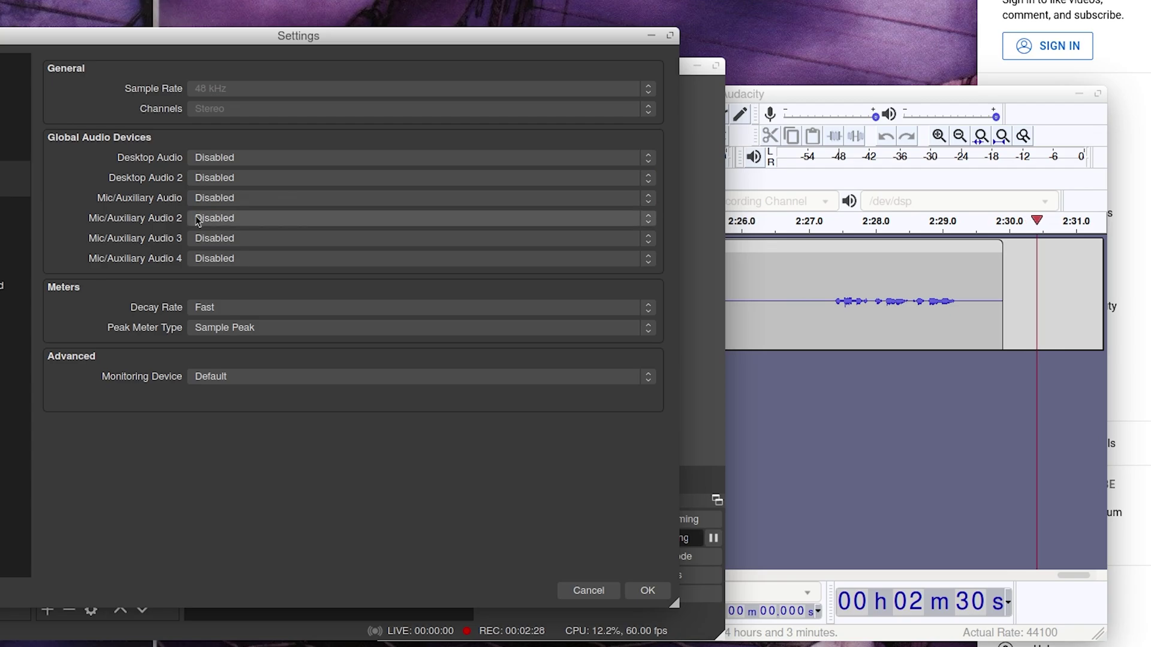
pyautogui.click(215, 199)
pyautogui.click(216, 200)
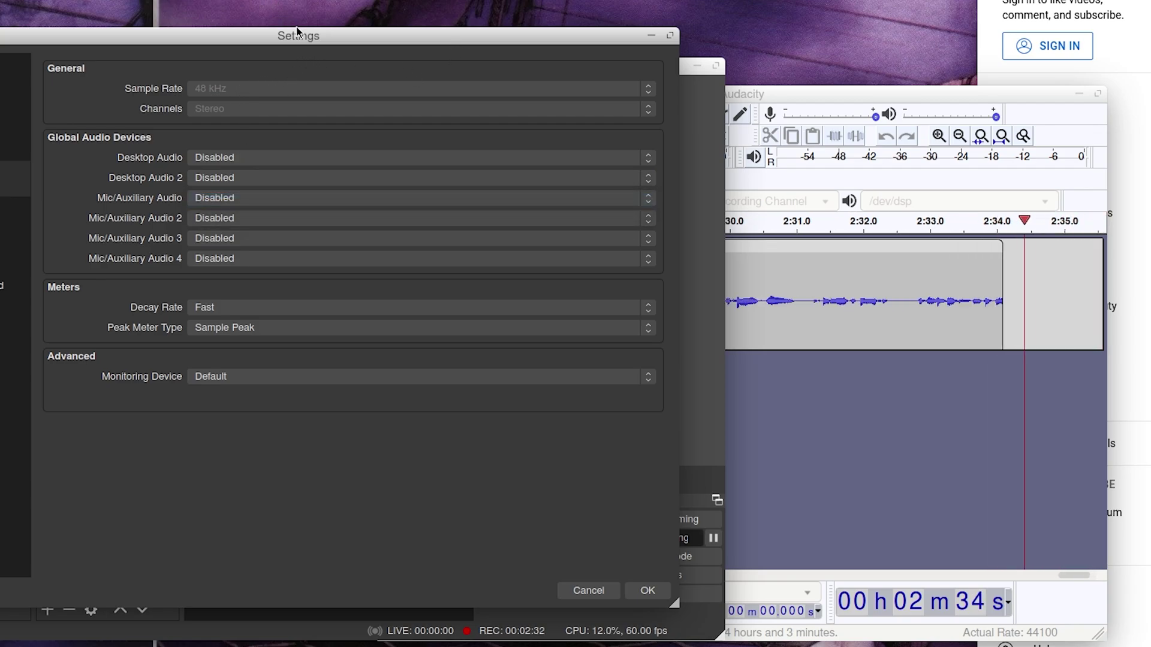
pyautogui.press('Escape')
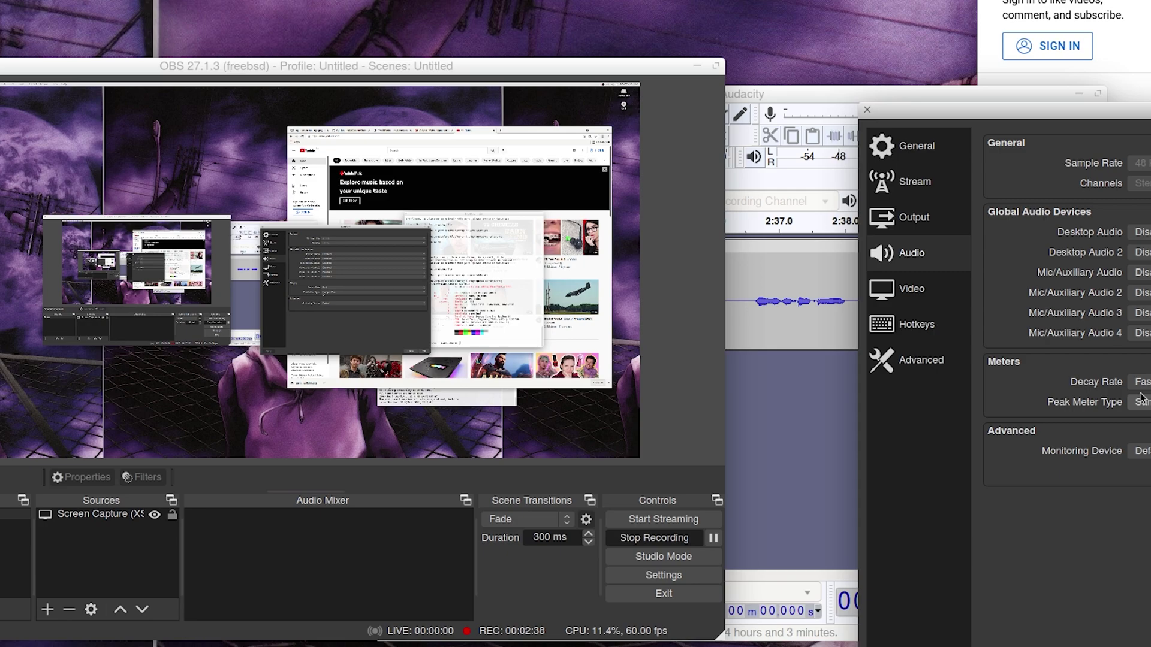
pyautogui.press('Escape')
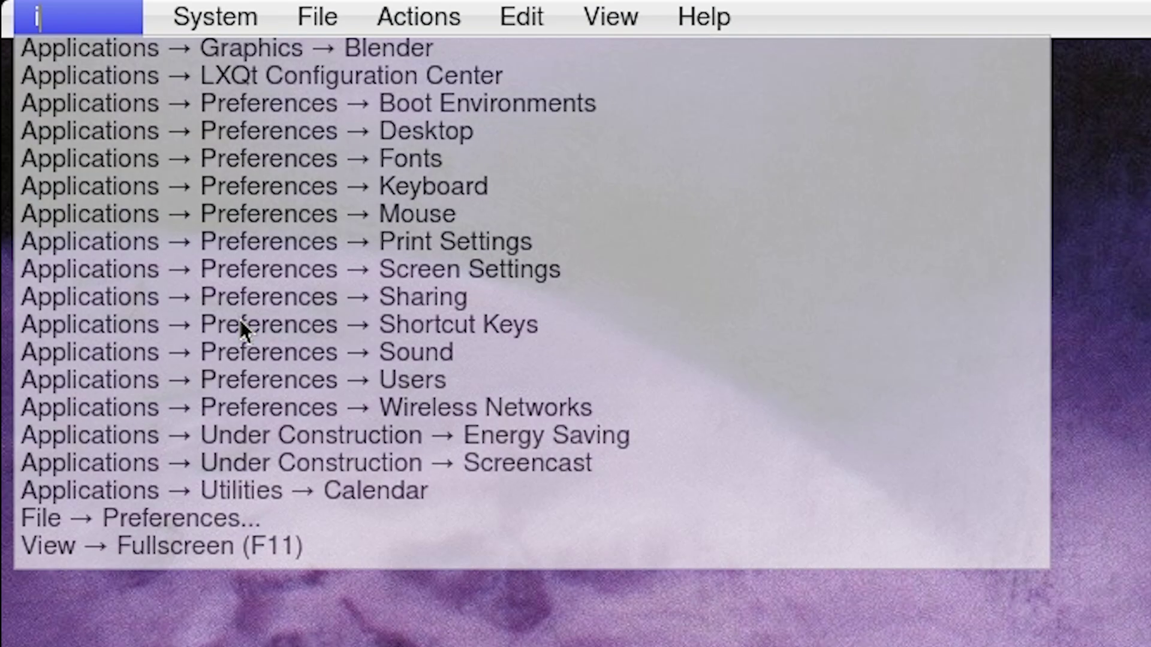
# Step: Clear the global menu search and enter 'kd' to look for Kdenlive
pyautogui.press('BackSpace')
pyautogui.press('BackSpace')
pyautogui.press('BackSpace')
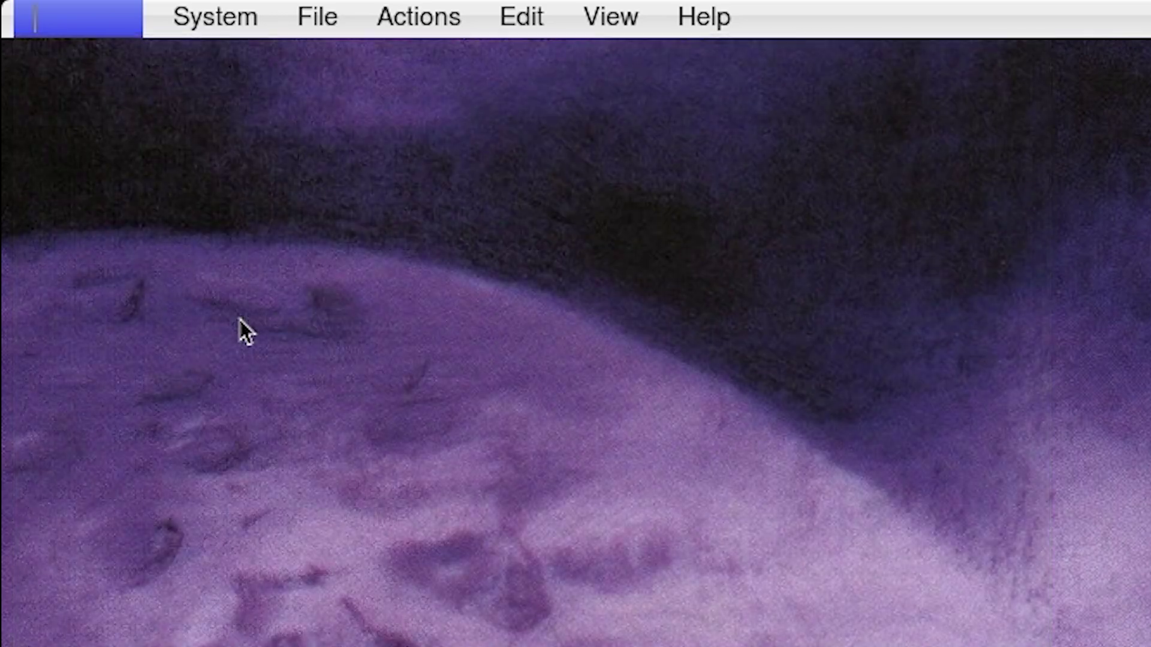
pyautogui.write('en')
pyautogui.press('BackSpace')
pyautogui.press('BackSpace')
pyautogui.write('kd')
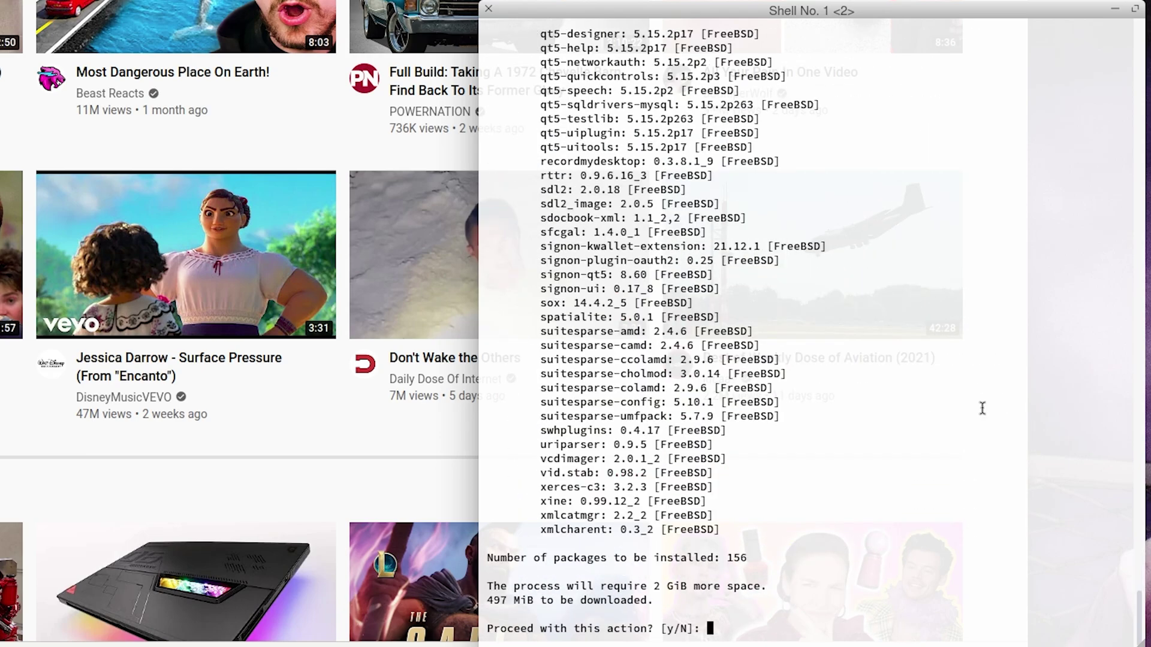
# Step: Answer 'y' at the Proceed prompt to download the 156 kdenlive packages
pyautogui.write('y')
pyautogui.press('Return')
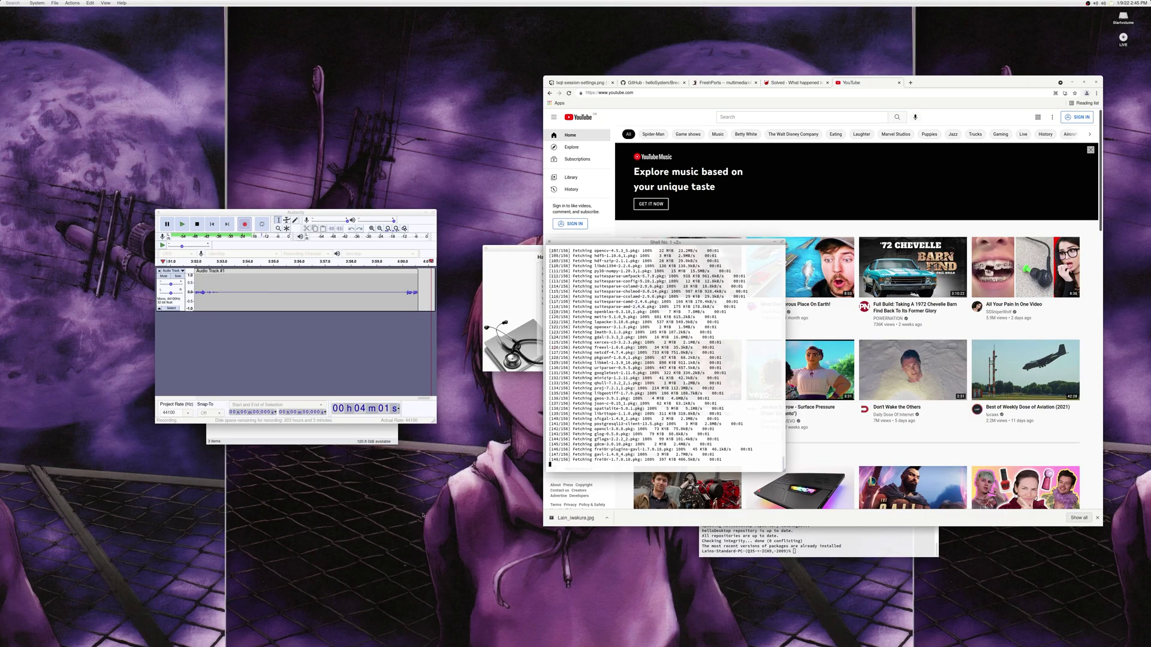
# Step: Open Desktop Preferences, keep the Lain_iwakura.jpg wallpaper in Tile mode, and close it
pyautogui.click(527, 542)
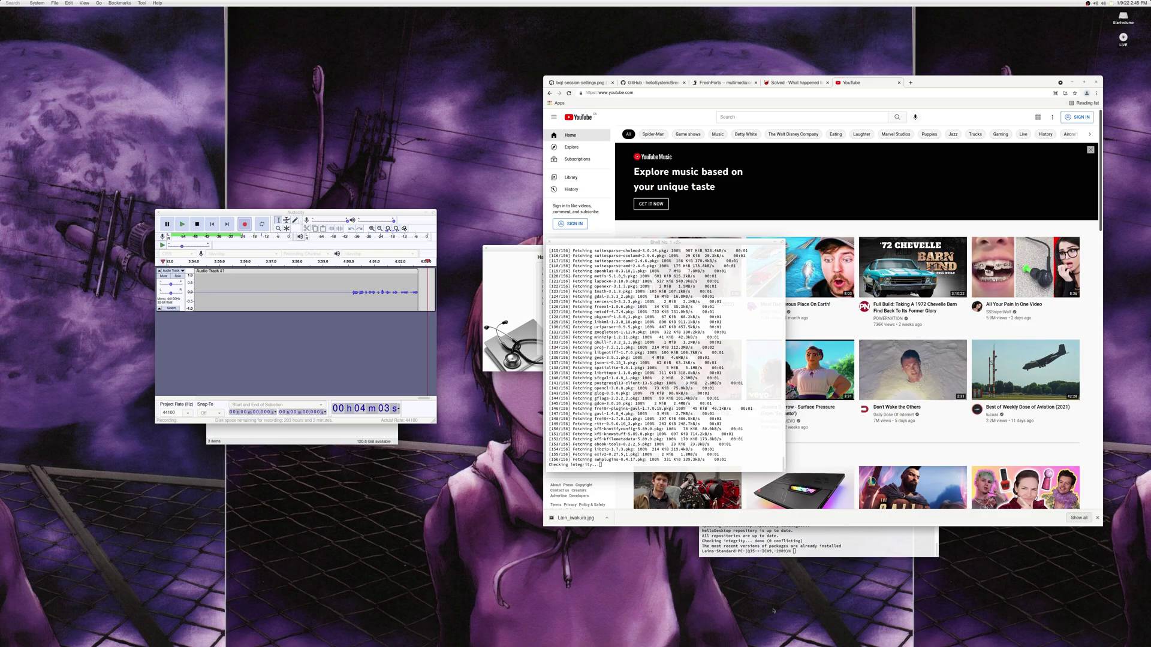
pyautogui.rightClick(349, 135)
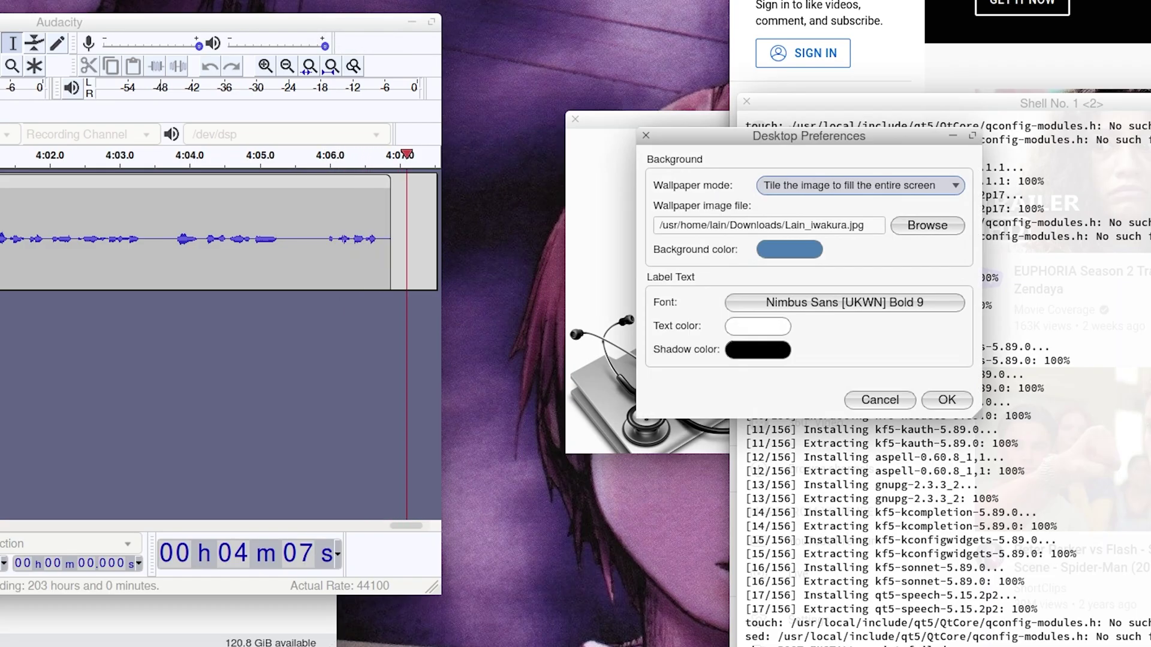
pyautogui.moveTo(787, 140); pyautogui.dragTo(514, 377)
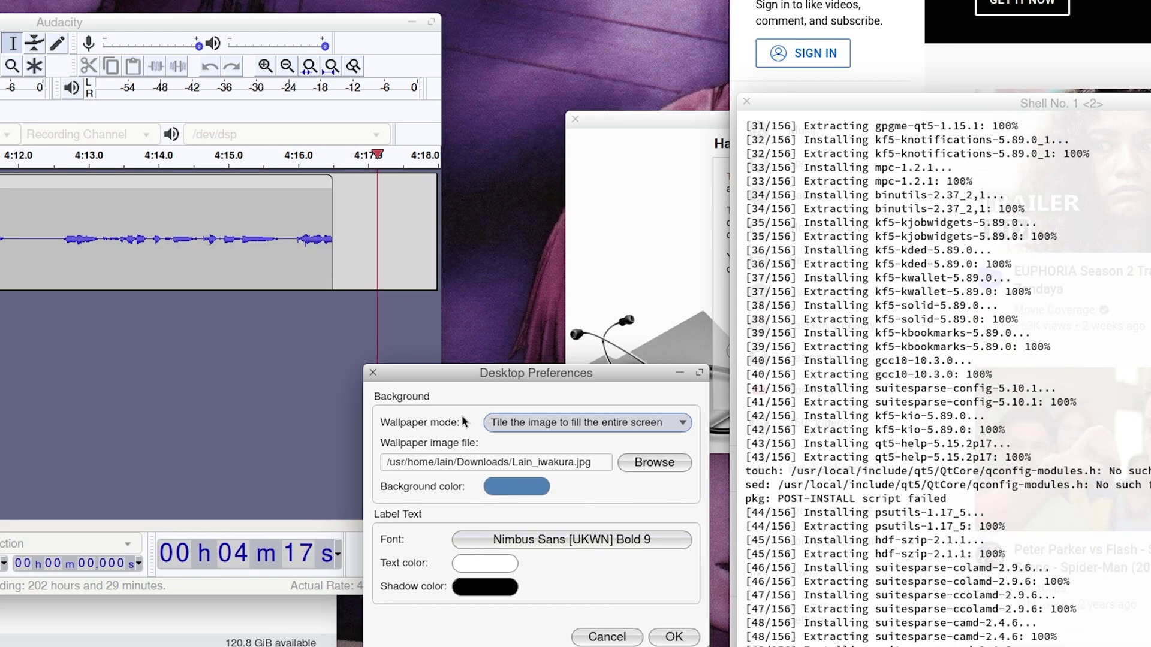
pyautogui.moveTo(414, 373); pyautogui.dragTo(364, 272)
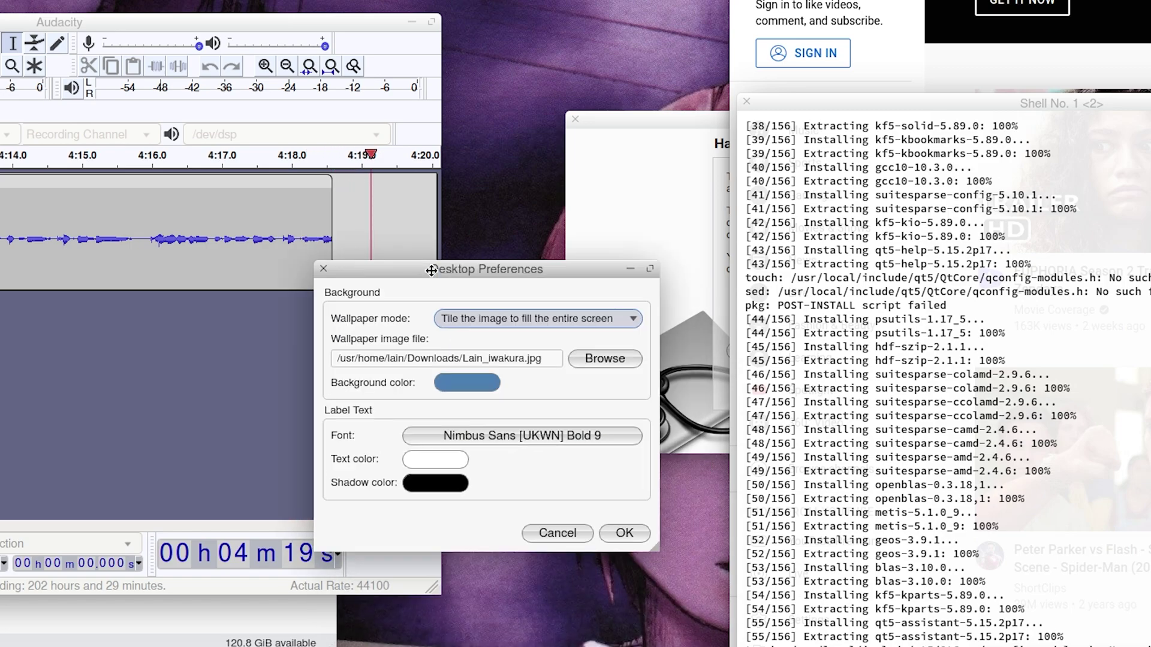
pyautogui.click(468, 318)
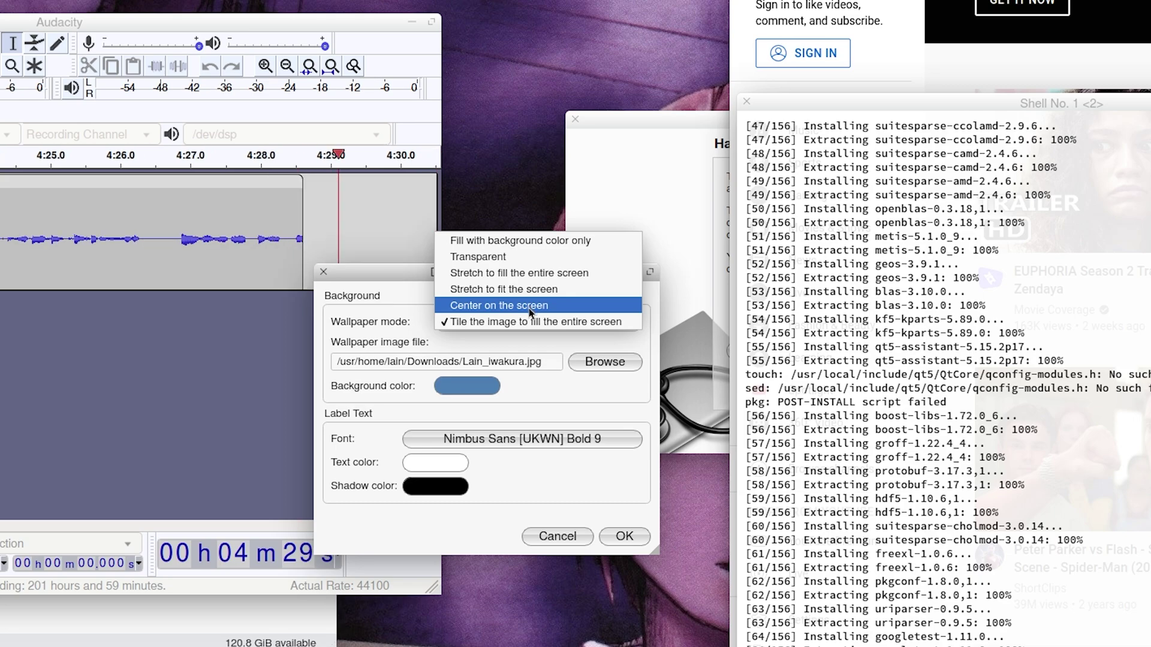
pyautogui.click(527, 321)
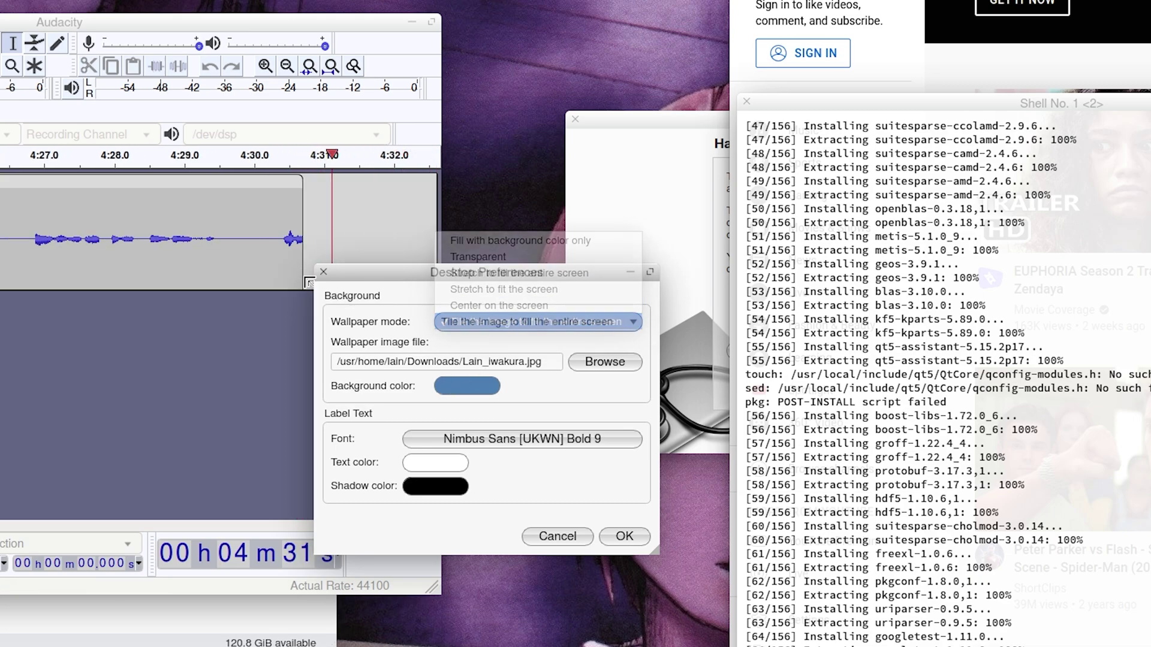
pyautogui.click(323, 274)
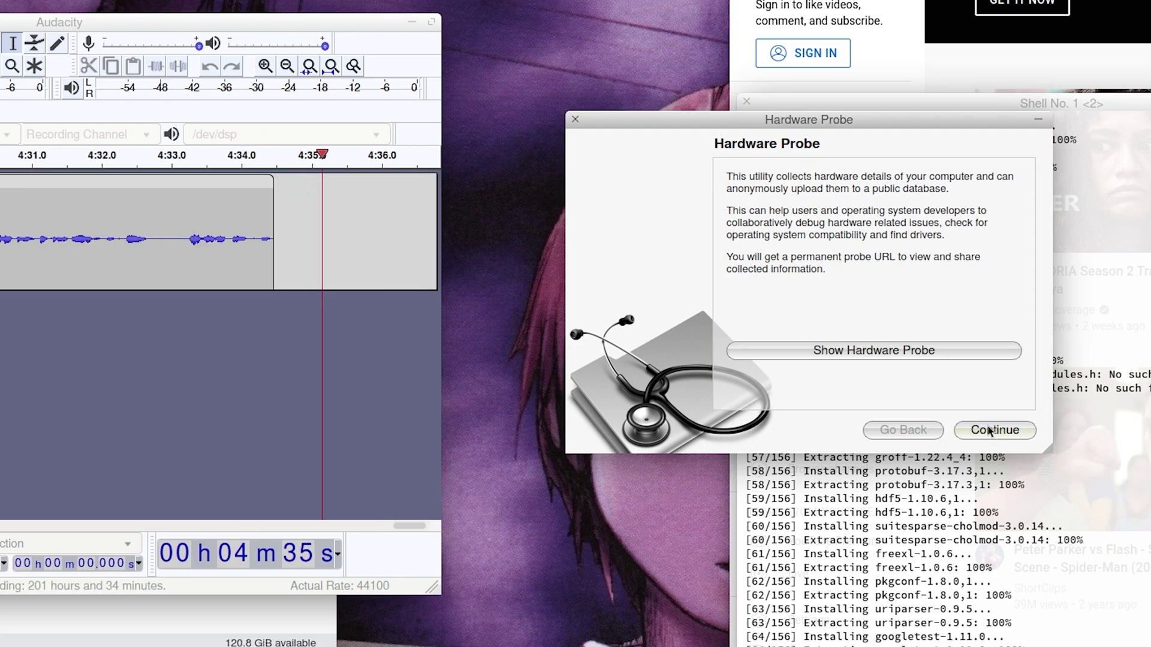
# Step: Move the shell terminal over Audacity and launch LXQt Configuration Center via 'lx' search
pyautogui.click(1039, 521)
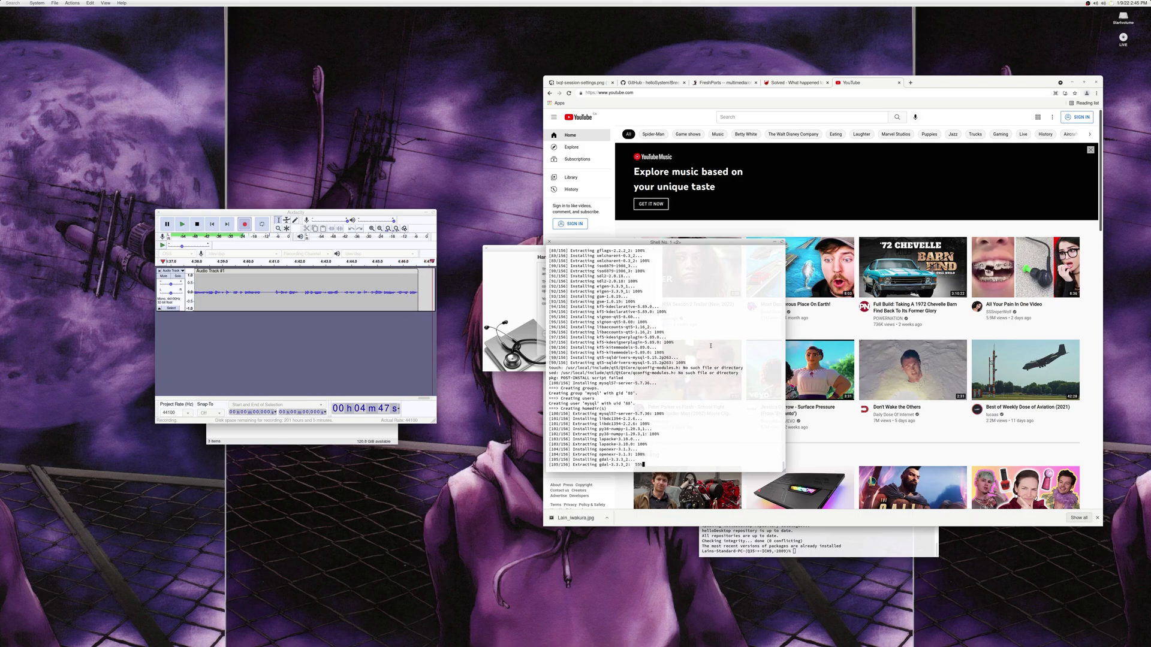
pyautogui.moveTo(687, 244); pyautogui.dragTo(696, 174)
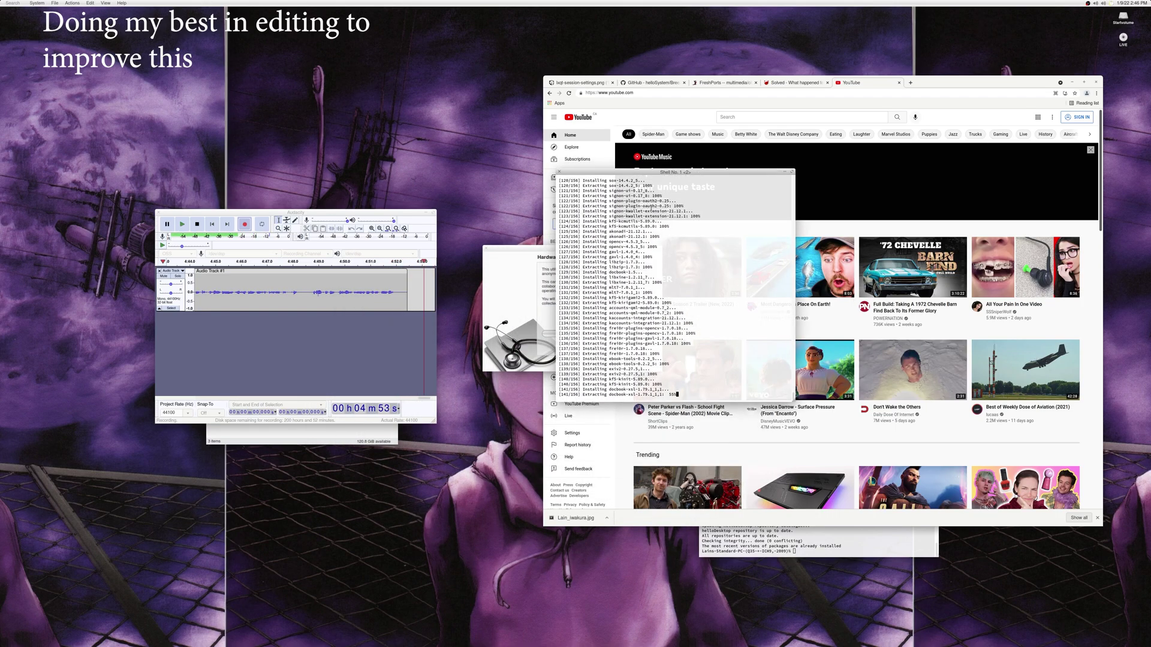
pyautogui.click(22, 8)
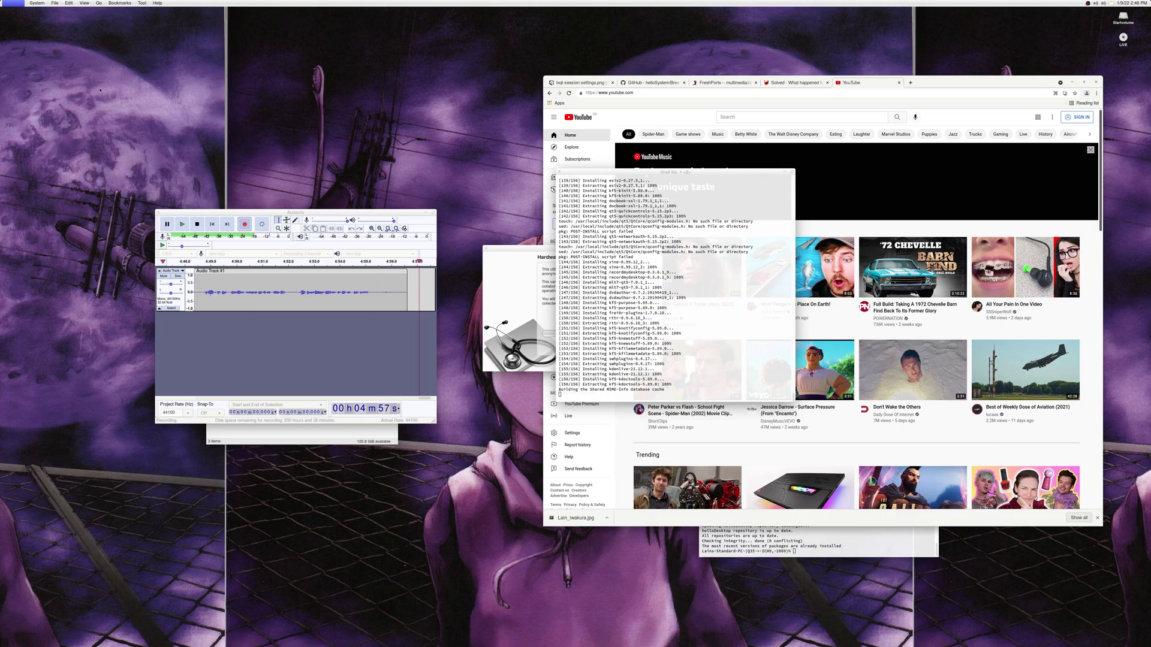
pyautogui.write('lx')
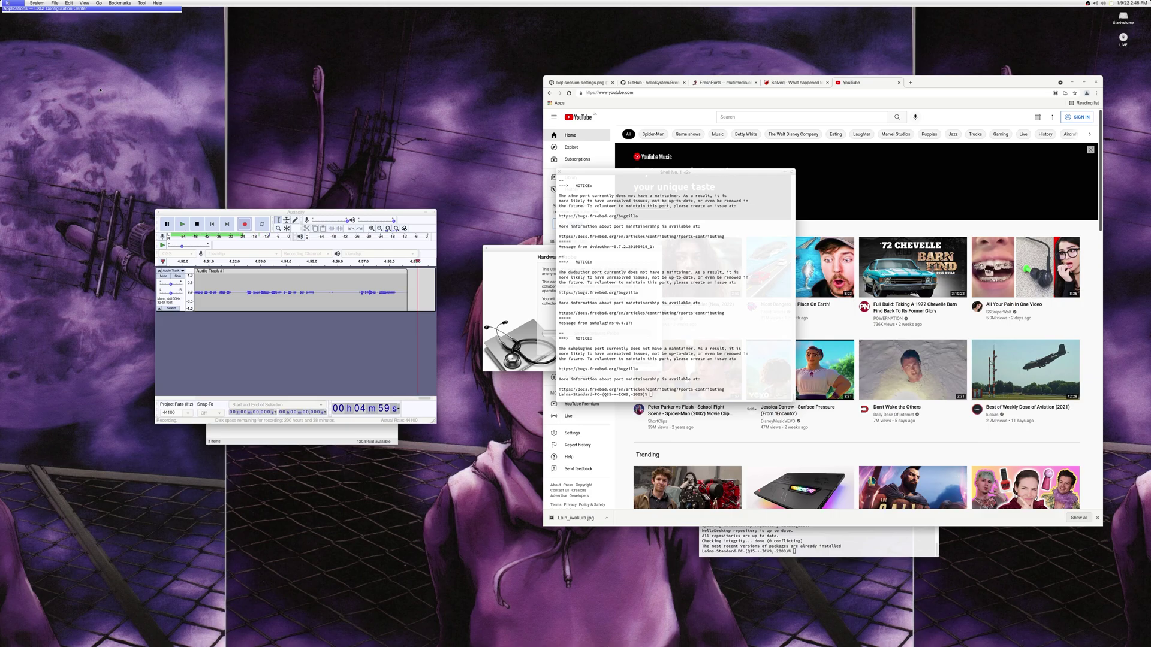
pyautogui.press('Return')
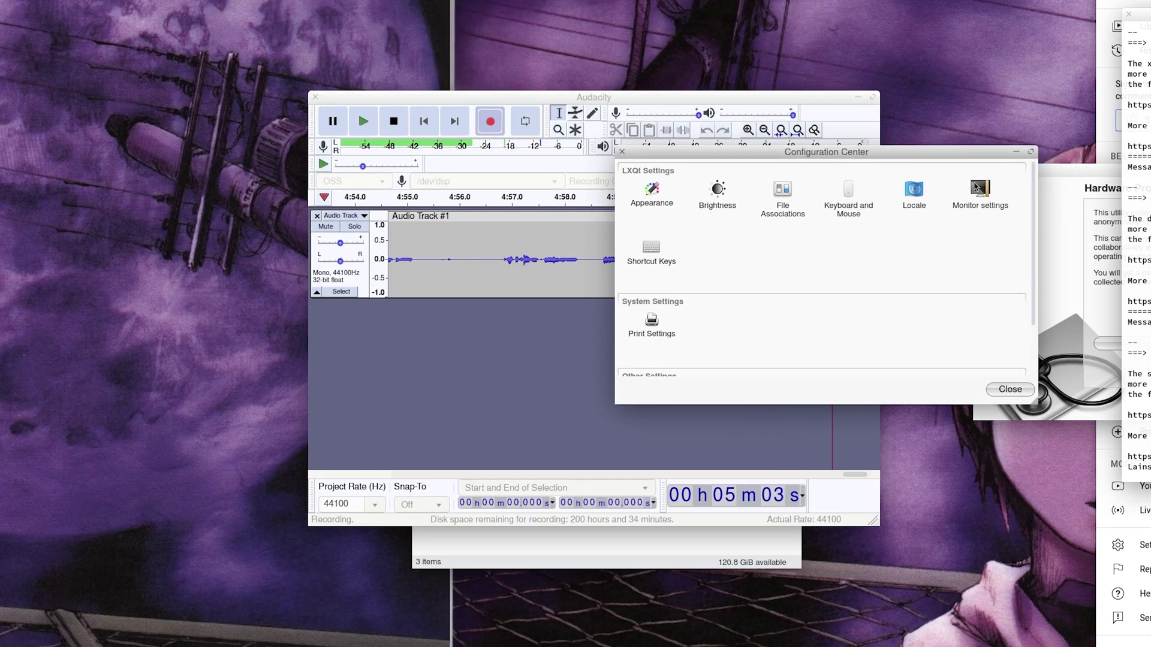
# Step: Select Monitor settings in the Configuration Center, then close it with Alt+F4
pyautogui.click(975, 188)
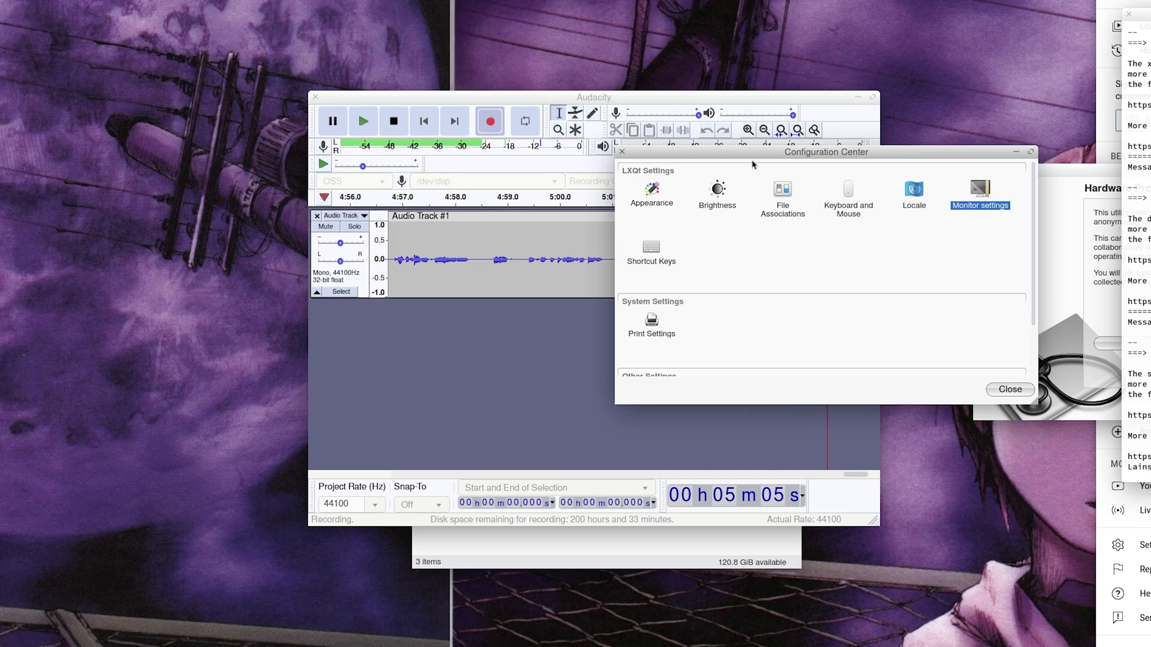
pyautogui.hotkey('alt', 'F4')
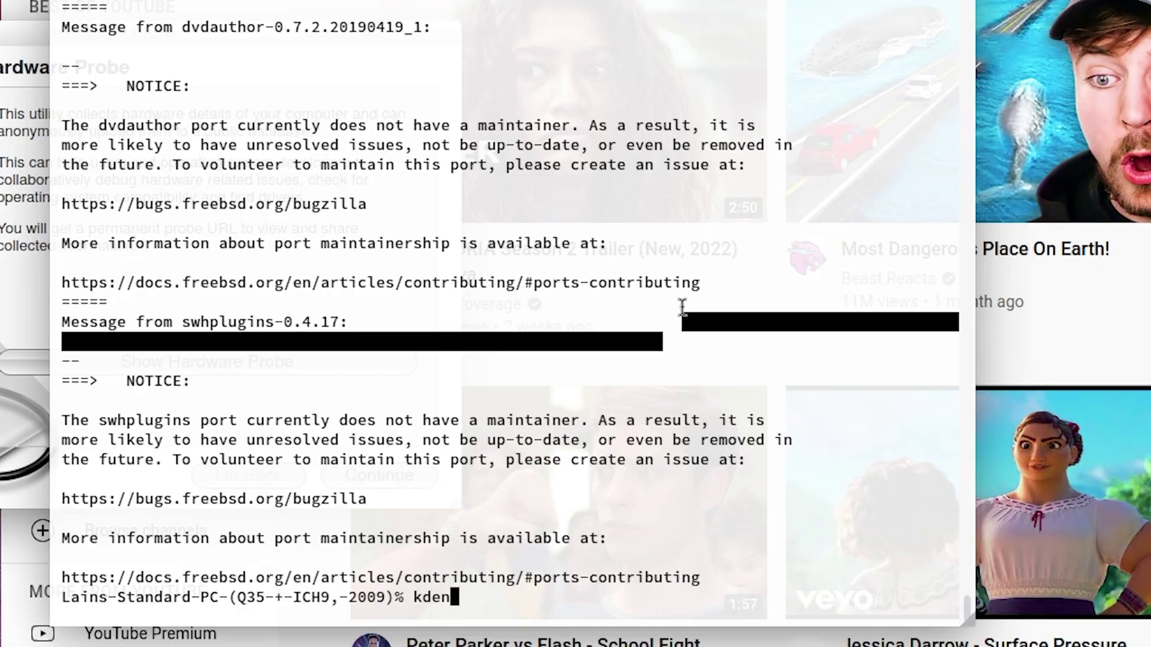
# Step: Try launching Kdenlive with 'kdenlive &' and 'kdenlive', getting an undefined-symbol error
pyautogui.write('&')
pyautogui.press('Return')
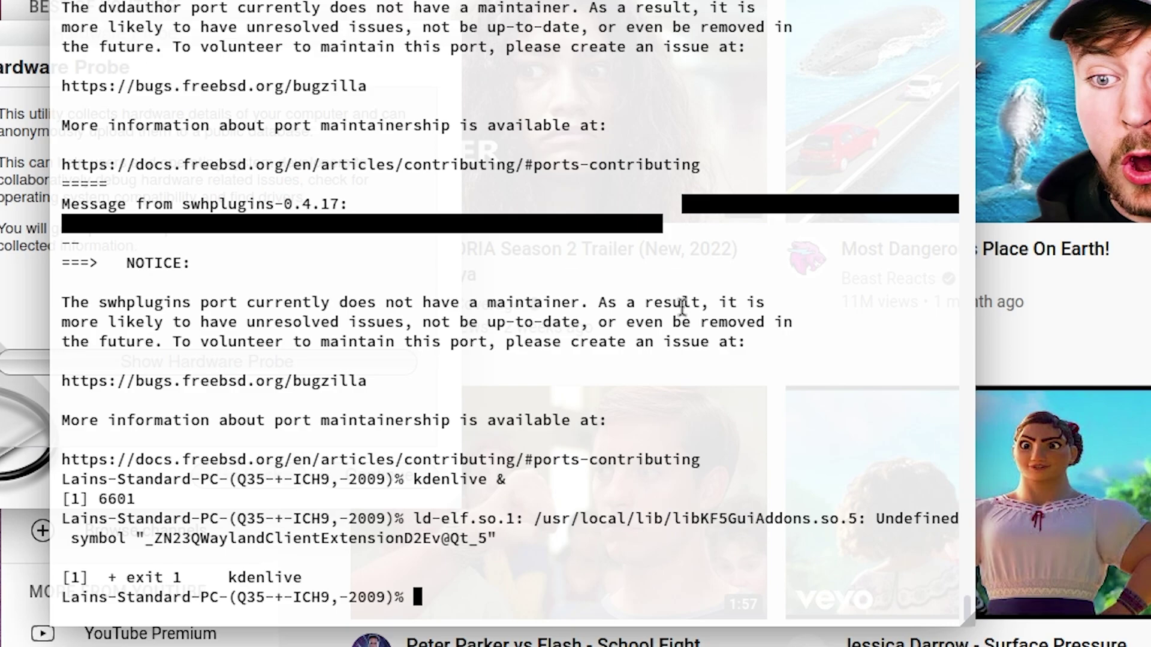
pyautogui.write('kdenlive')
pyautogui.press('Return')
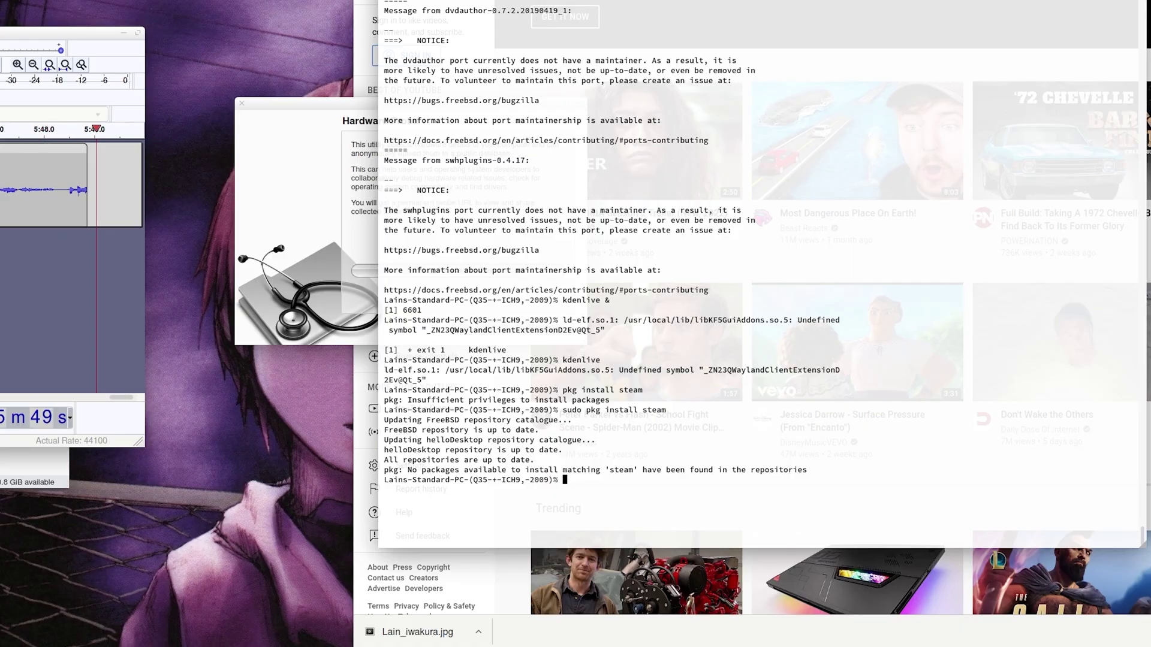
pyautogui.moveTo(461, 3); pyautogui.dragTo(352, 42)
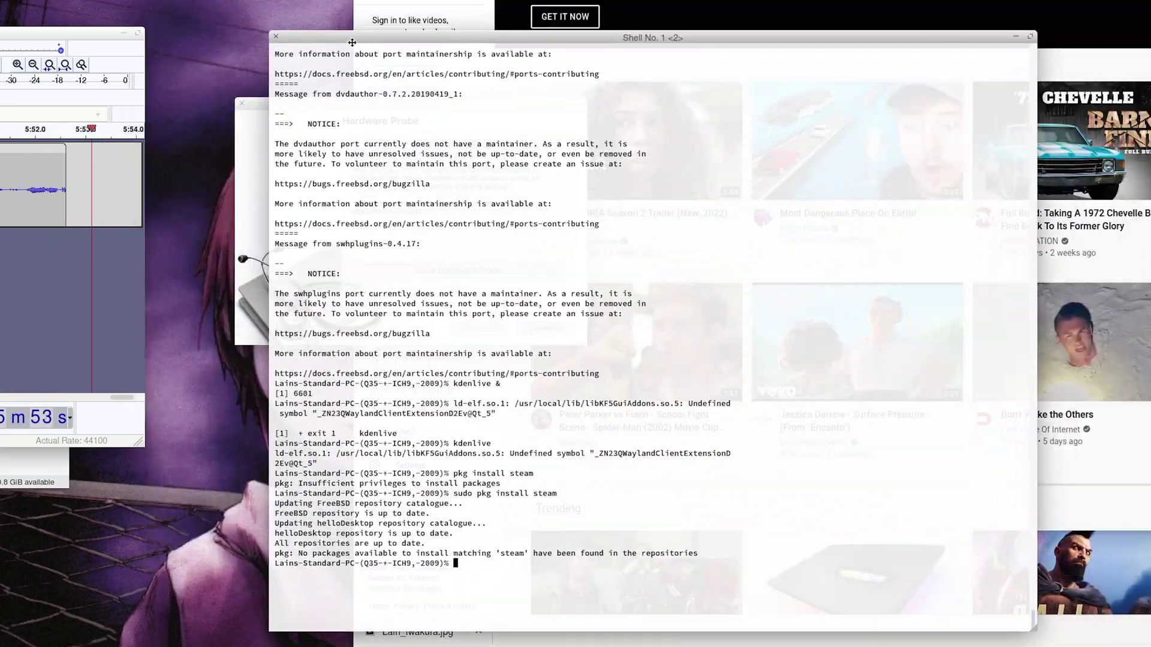
# Step: Run 'ssh 192.168.1.3' and accept the host key, reaching the password prompt
pyautogui.write('ssh 192.')
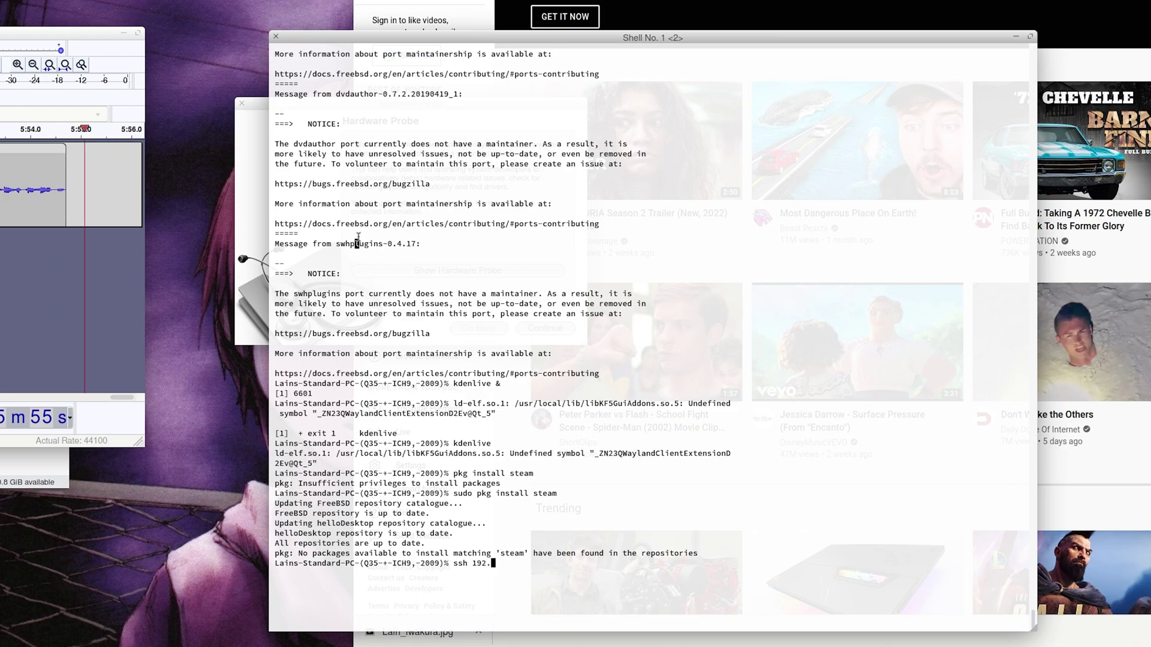
pyautogui.write('168.1.3')
pyautogui.press('Return')
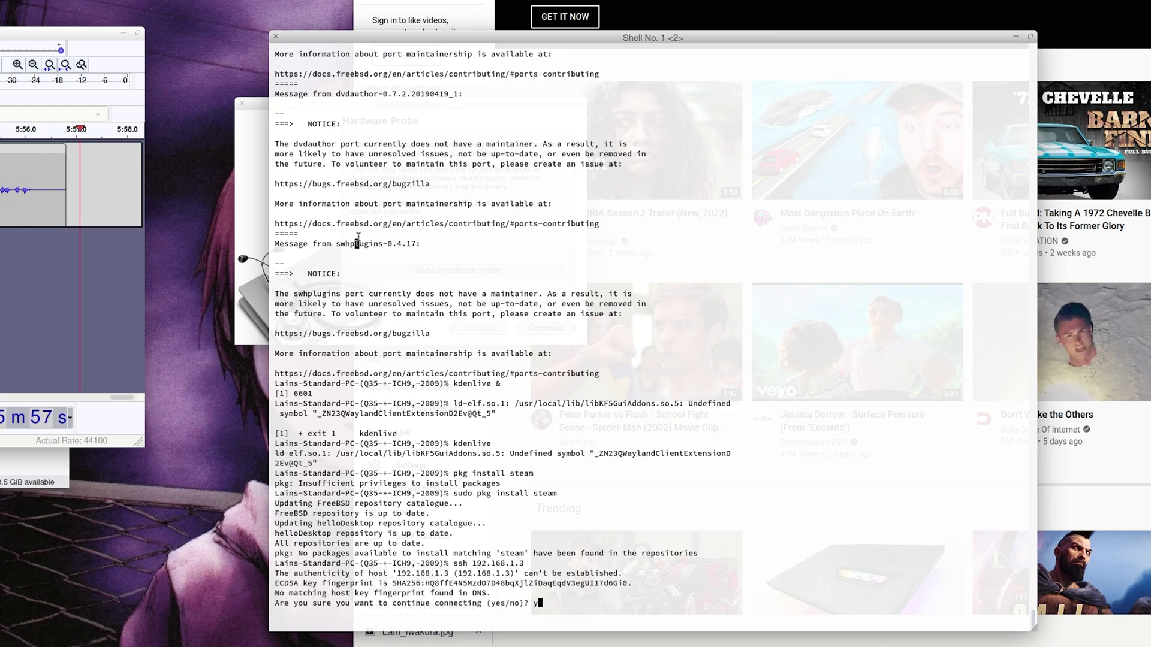
pyautogui.press('Return')
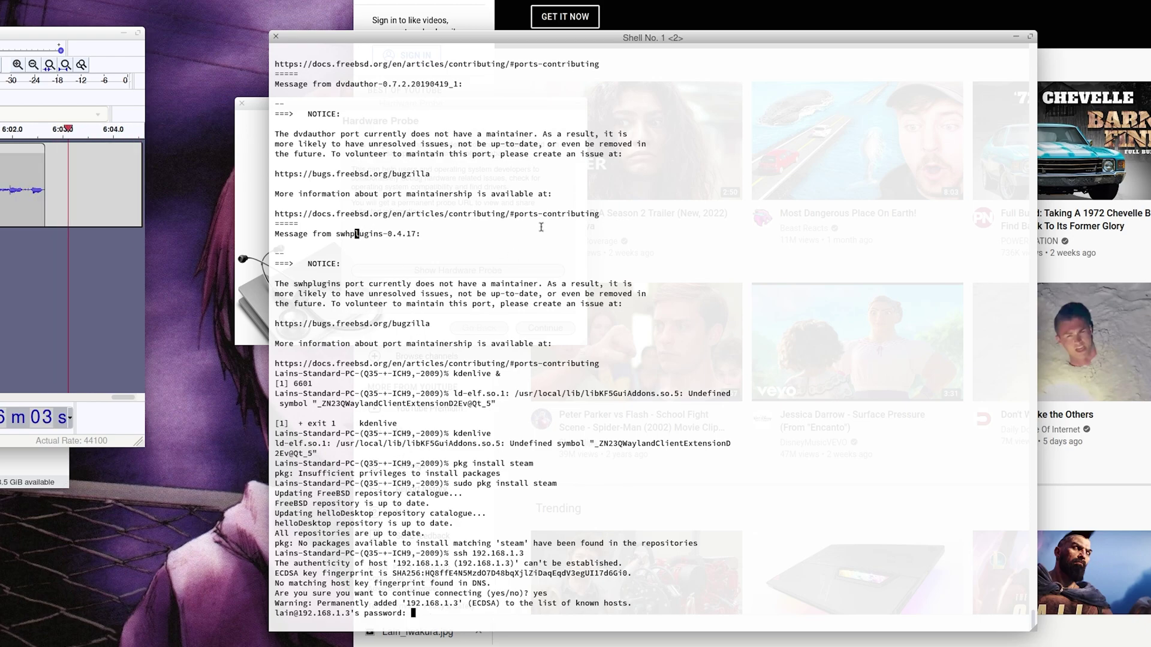
pyautogui.moveTo(572, 283); pyautogui.dragTo(645, 333)
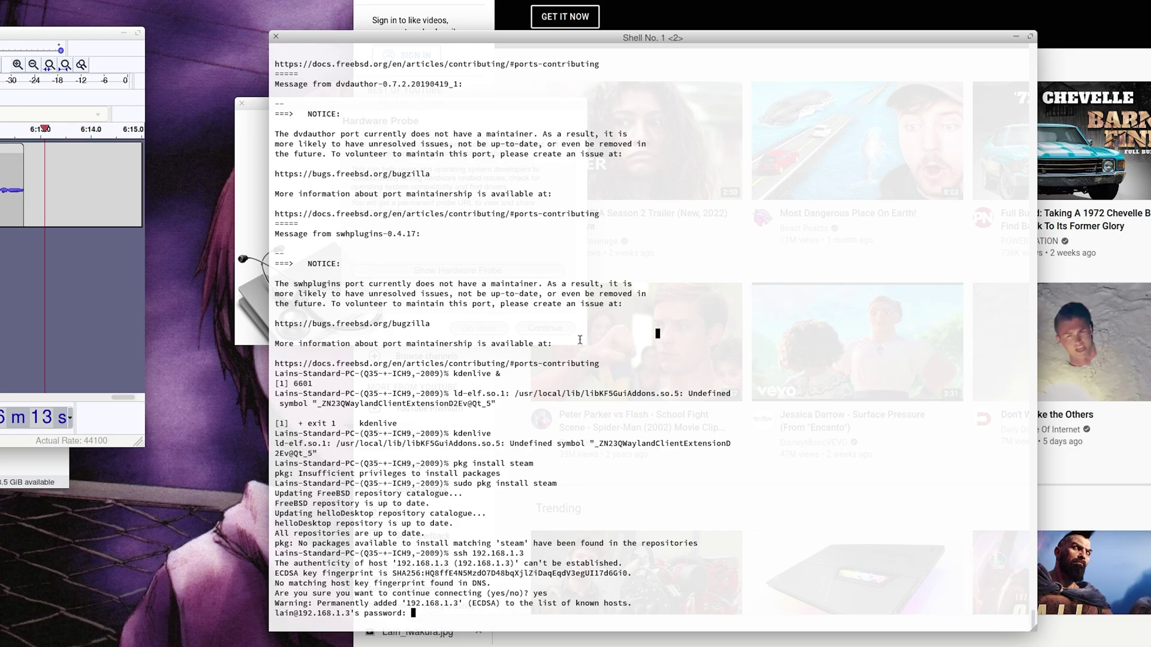
pyautogui.click(585, 333)
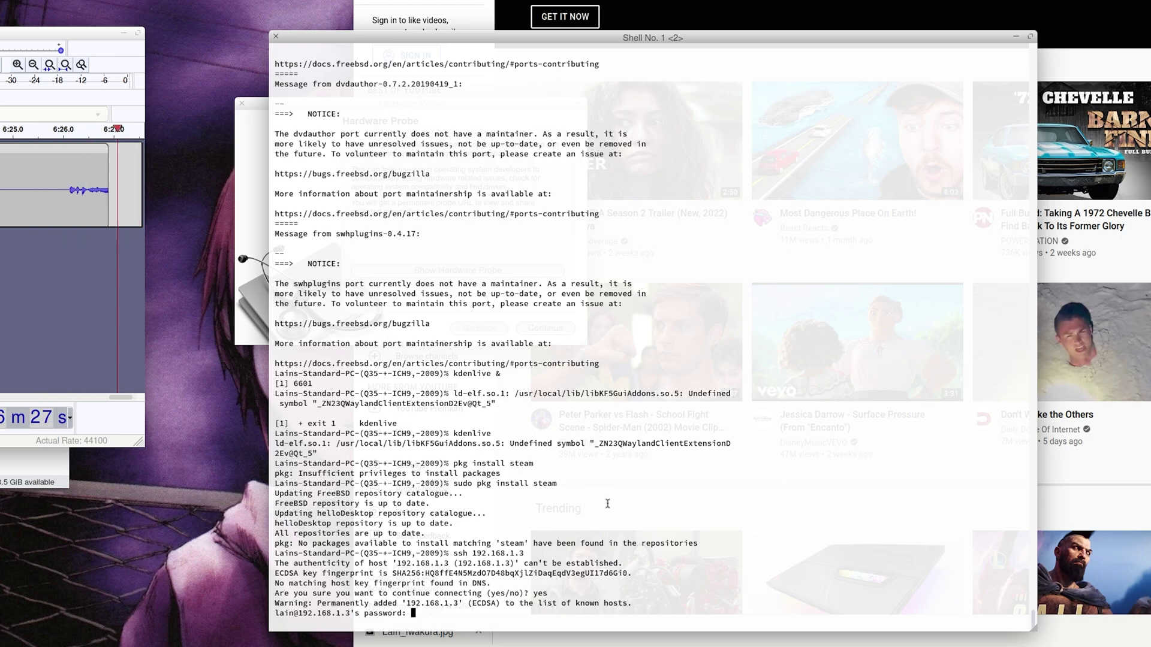
# Step: Select and review the host-key warning and dvdauthor message lines in the terminal output
pyautogui.moveTo(533, 602); pyautogui.dragTo(531, 594)
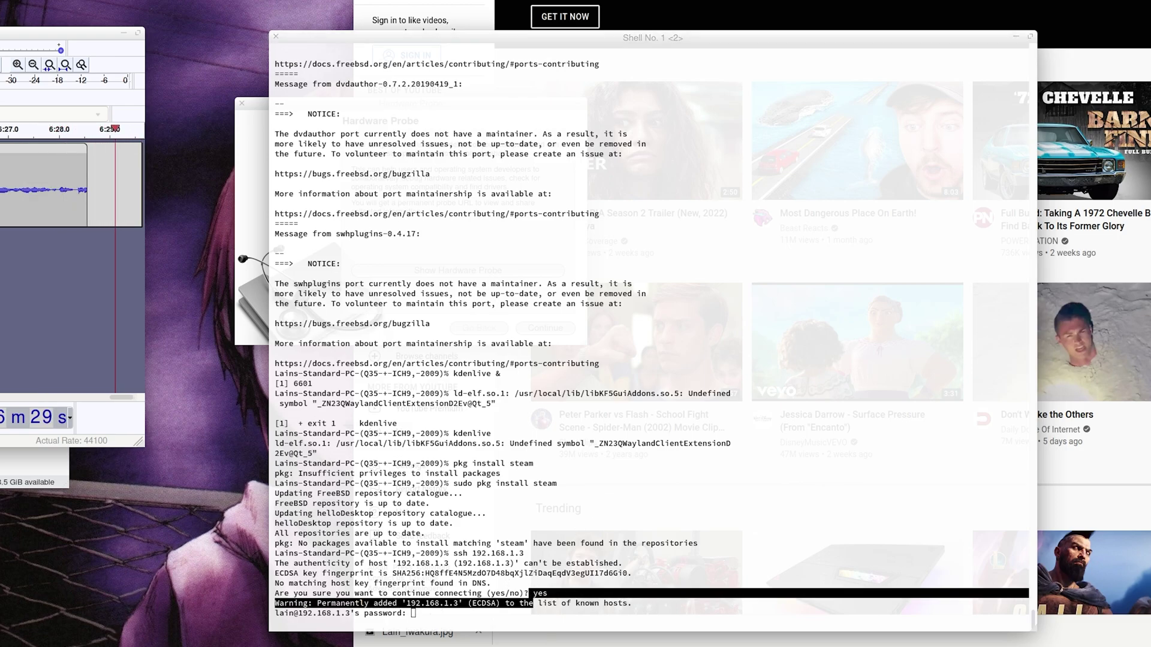
pyautogui.rightClick(538, 387)
pyautogui.click(654, 24)
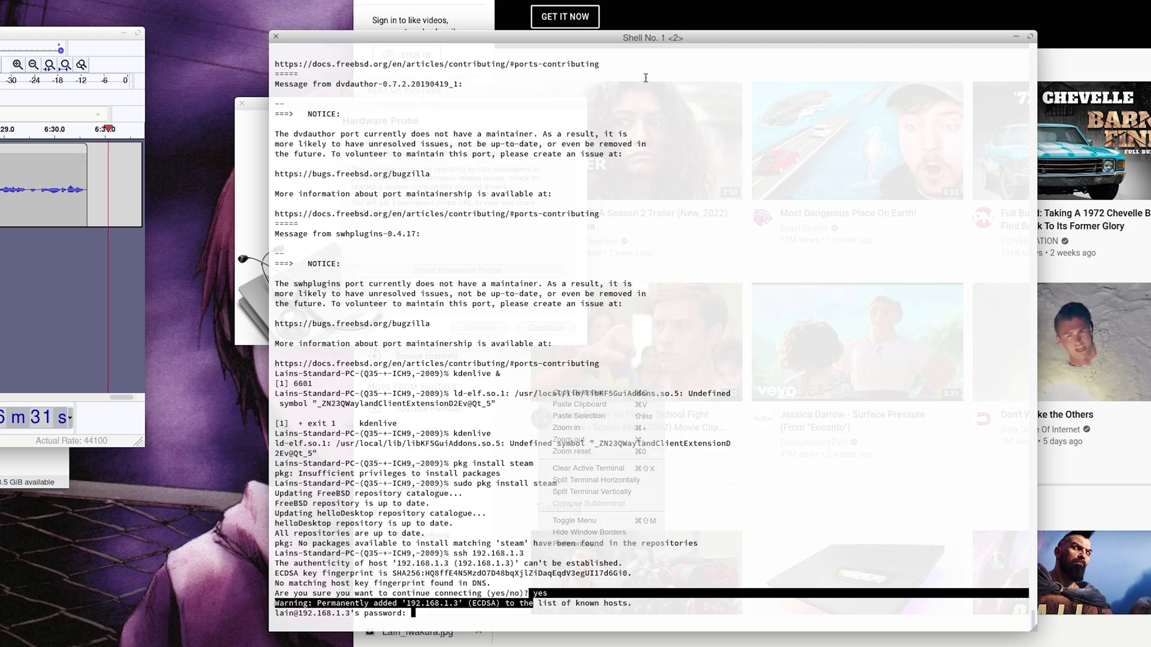
pyautogui.moveTo(281, 102); pyautogui.dragTo(322, 71)
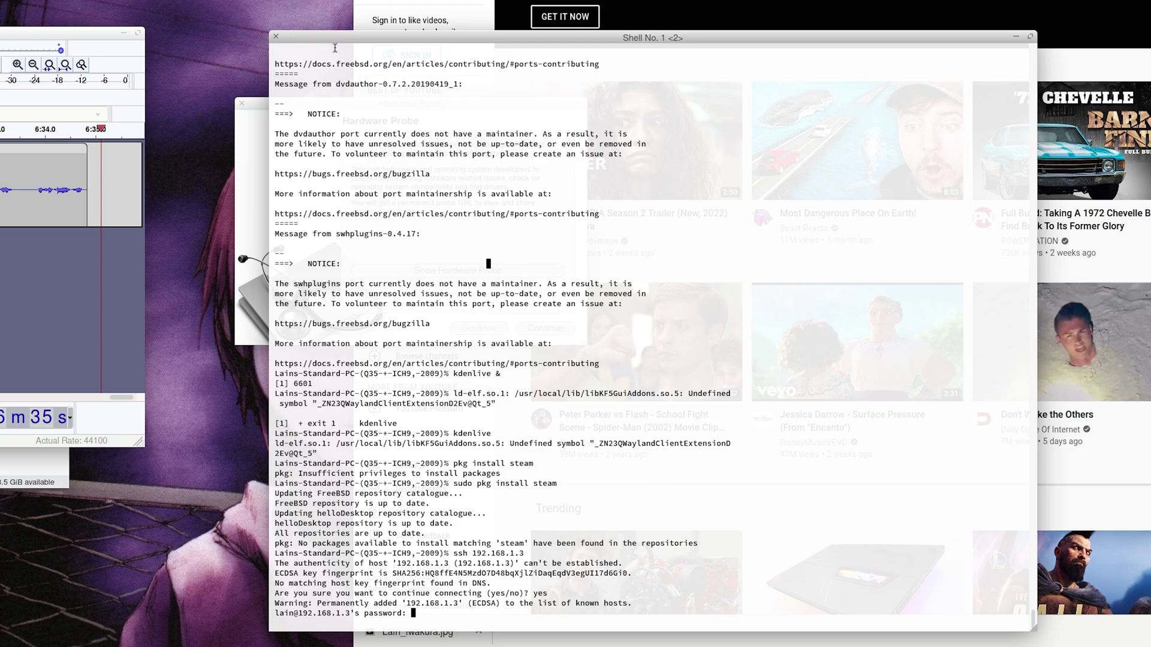
pyautogui.scroll(7, 335, 48)
pyautogui.scroll(-7, 335, 48)
pyautogui.moveTo(276, 444); pyautogui.dragTo(610, 477)
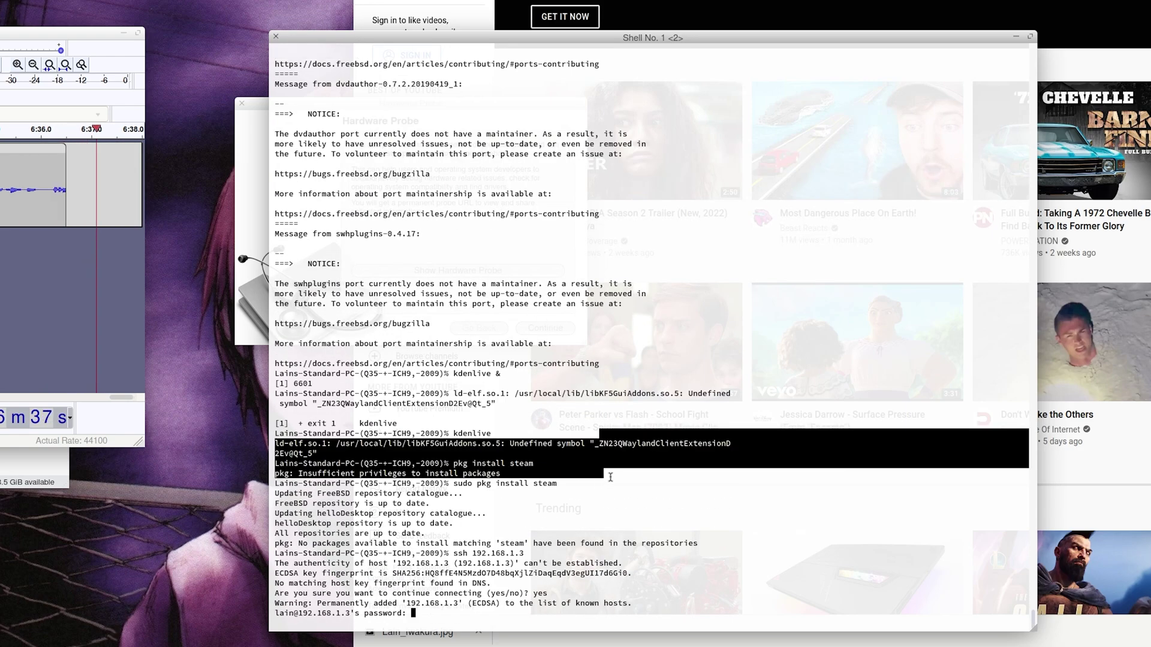
pyautogui.click(782, 600)
# Step: After several rejected and empty password attempts, reconnect to 192.168.1.3 as the admin user
pyautogui.press('Return')
pyautogui.write('asfasdf')
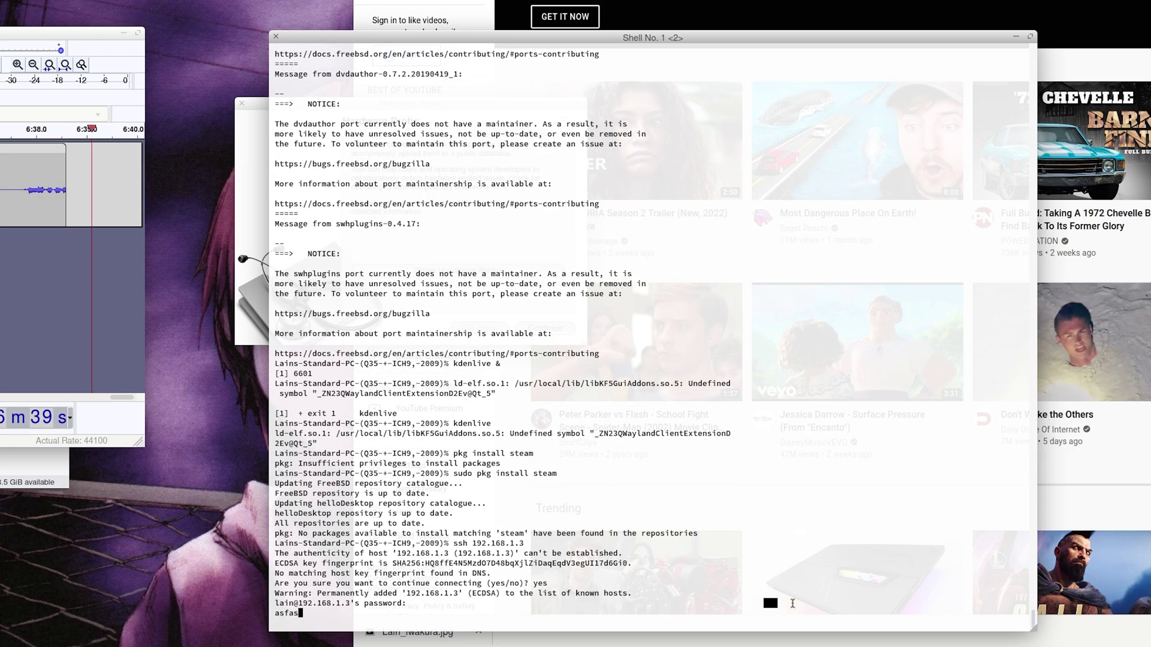
pyautogui.press('Return')
pyautogui.write('asdfasdf')
pyautogui.press('Return')
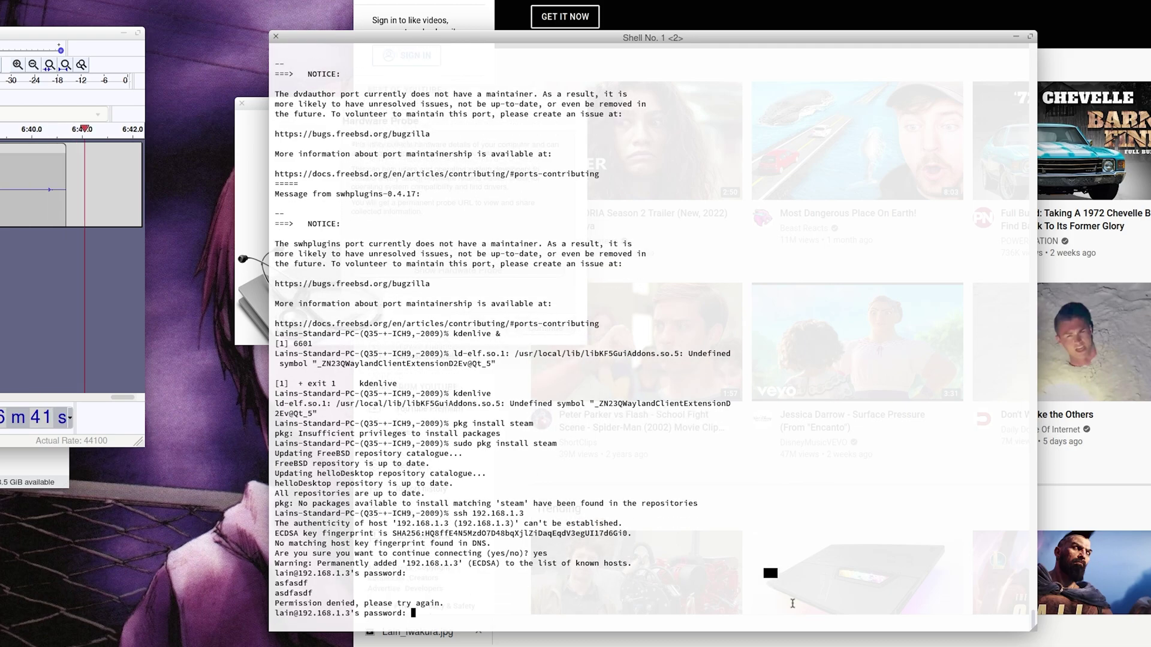
pyautogui.press('Return')
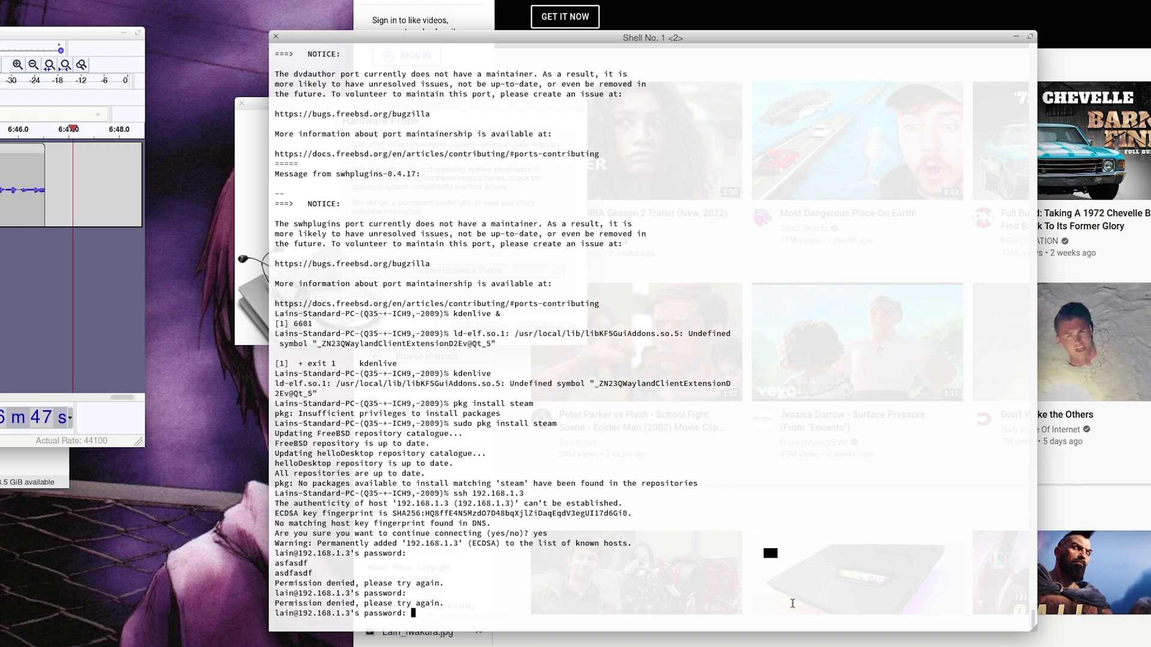
pyautogui.write('asdfasd')
pyautogui.press('Return')
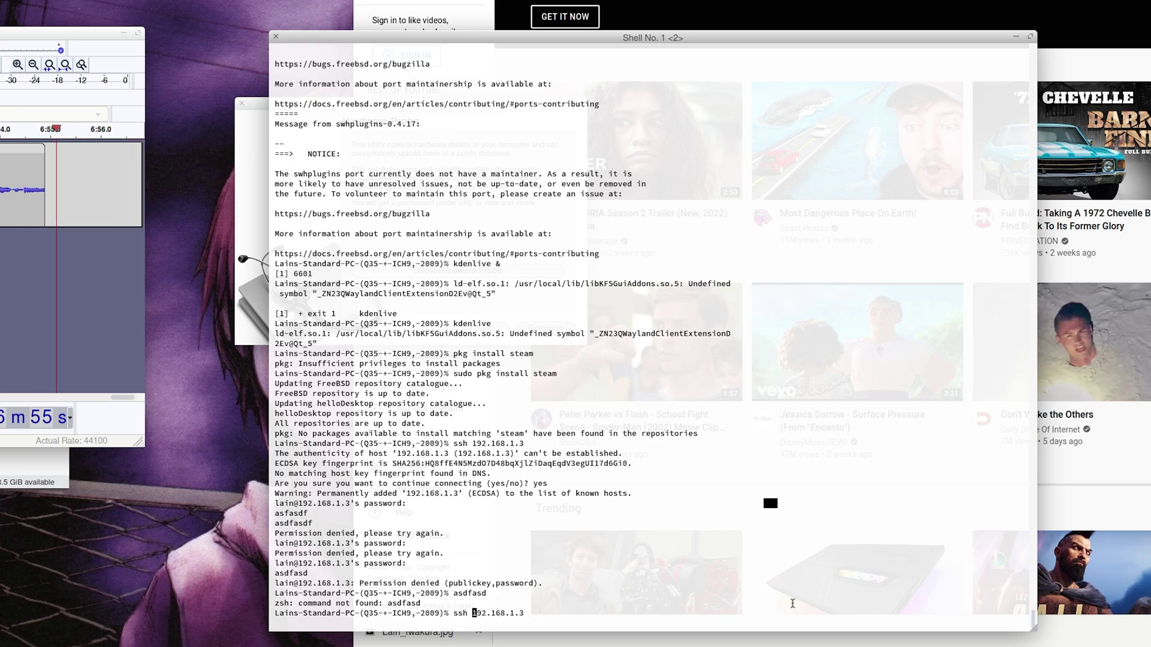
pyautogui.write('admin@')
pyautogui.press('Return')
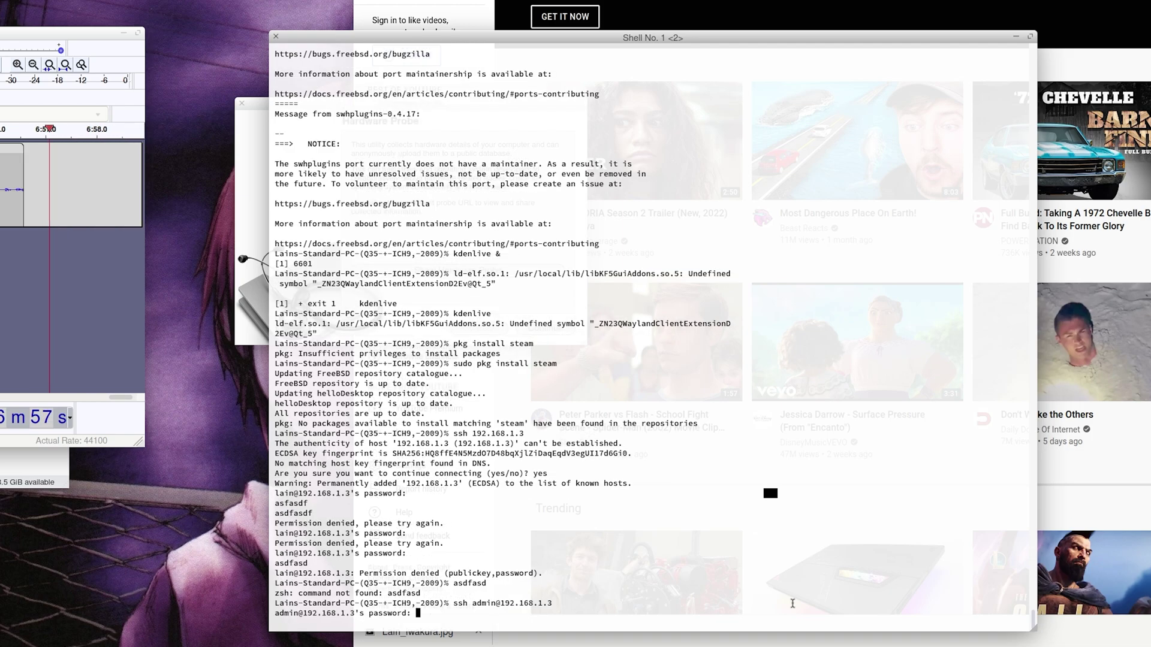
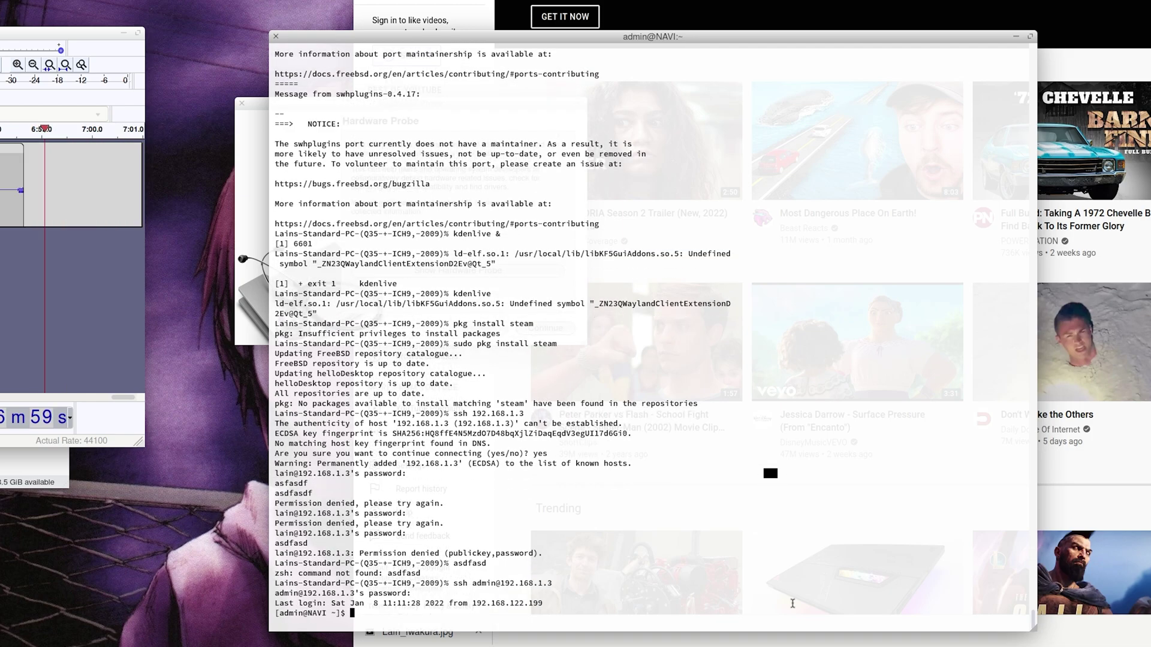
# Step: Run neofetch on the remote machine and move the terminal window toward the screen centre
pyautogui.write('neofetch')
pyautogui.press('Return')
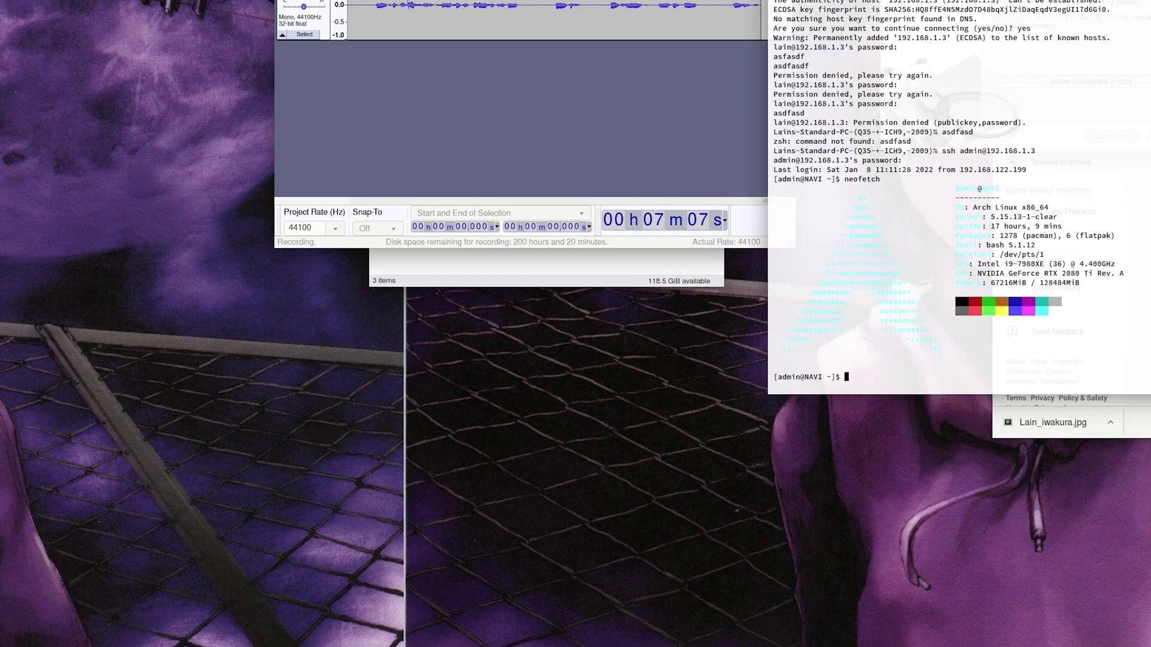
pyautogui.moveTo(1138, 3); pyautogui.dragTo(884, 73)
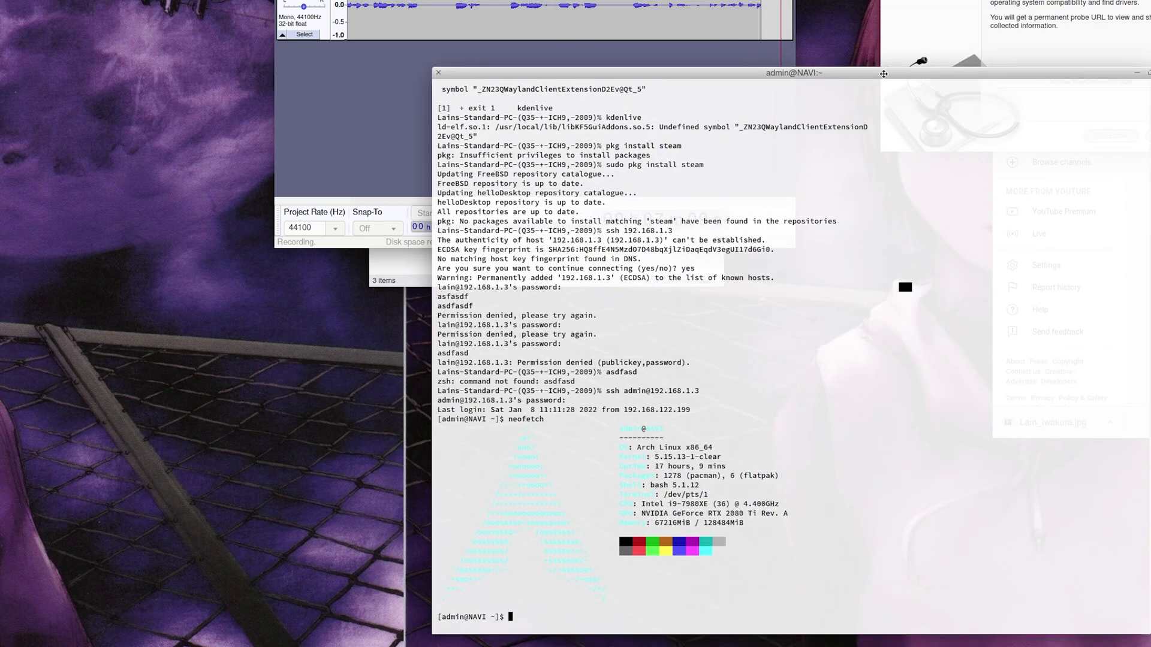
# Step: Select the neofetch output, clear the selection, and bring the browser in front of the terminal
pyautogui.moveTo(456, 419); pyautogui.dragTo(850, 354)
pyautogui.click(735, 424)
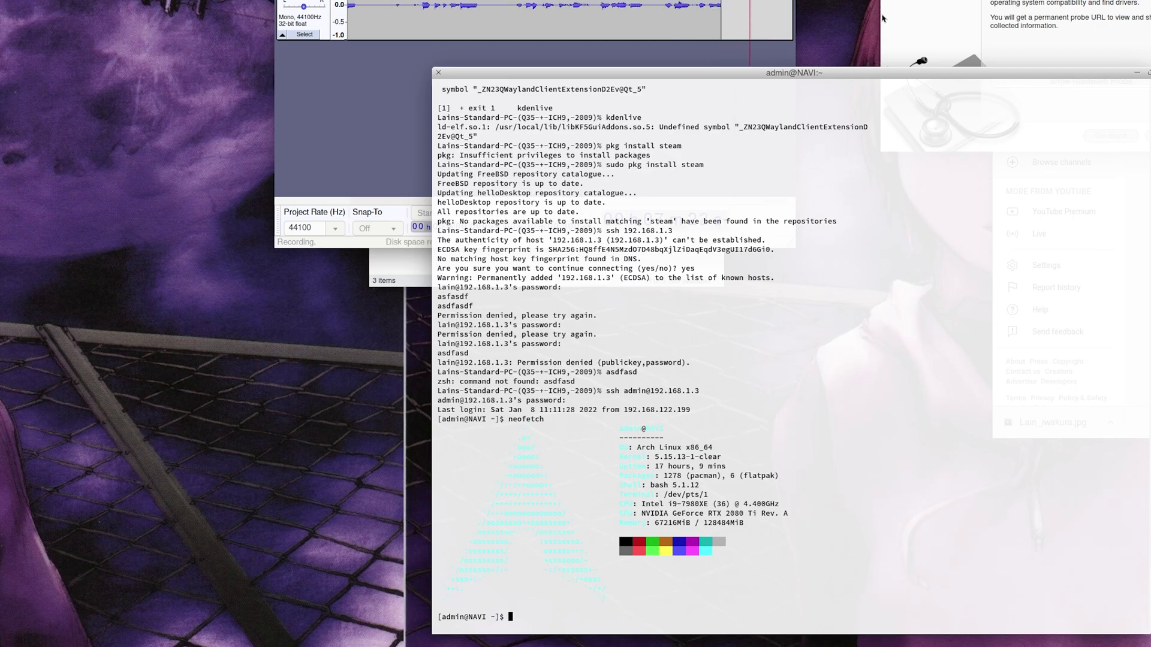
pyautogui.click(882, 18)
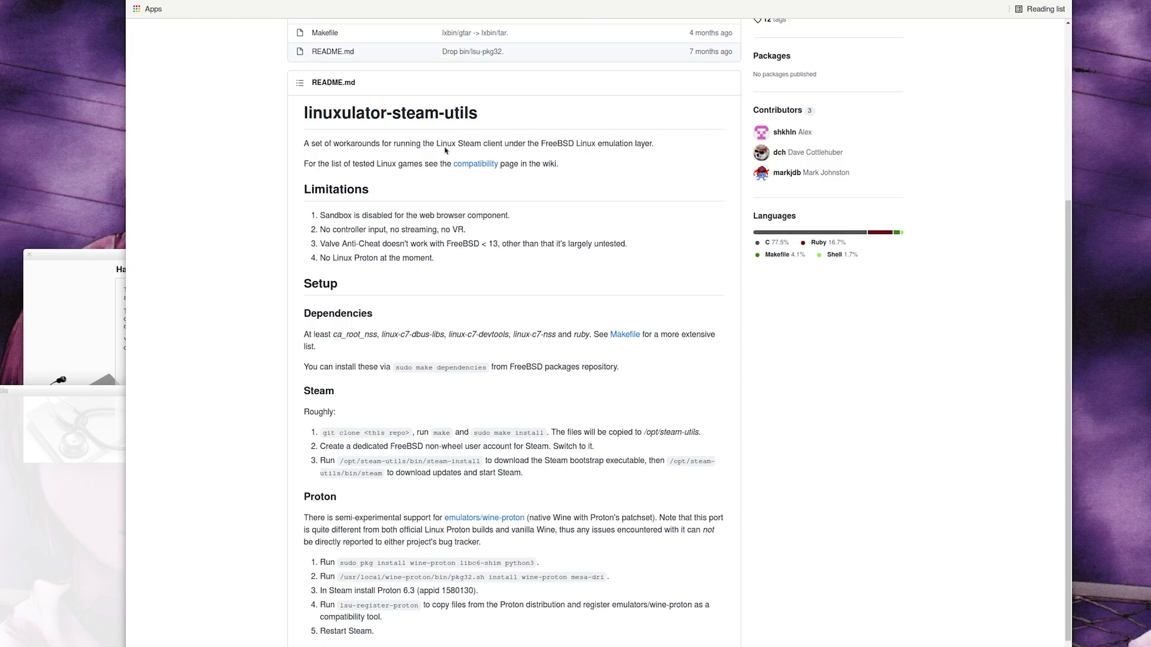
# Step: Enter minecraft.net/en-us/ in the address bar and scroll down the download page
pyautogui.hotkey('ctrl', 'l')
pyautogui.write('minecraft.net')
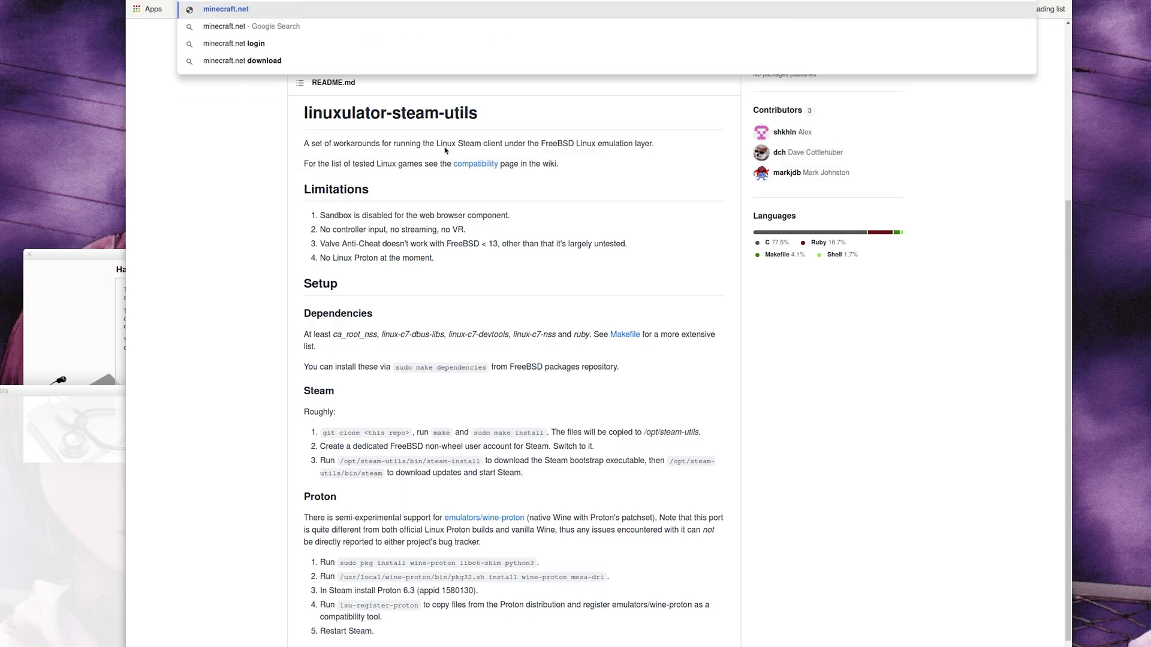
pyautogui.write('/en-us/')
pyautogui.press('Escape')
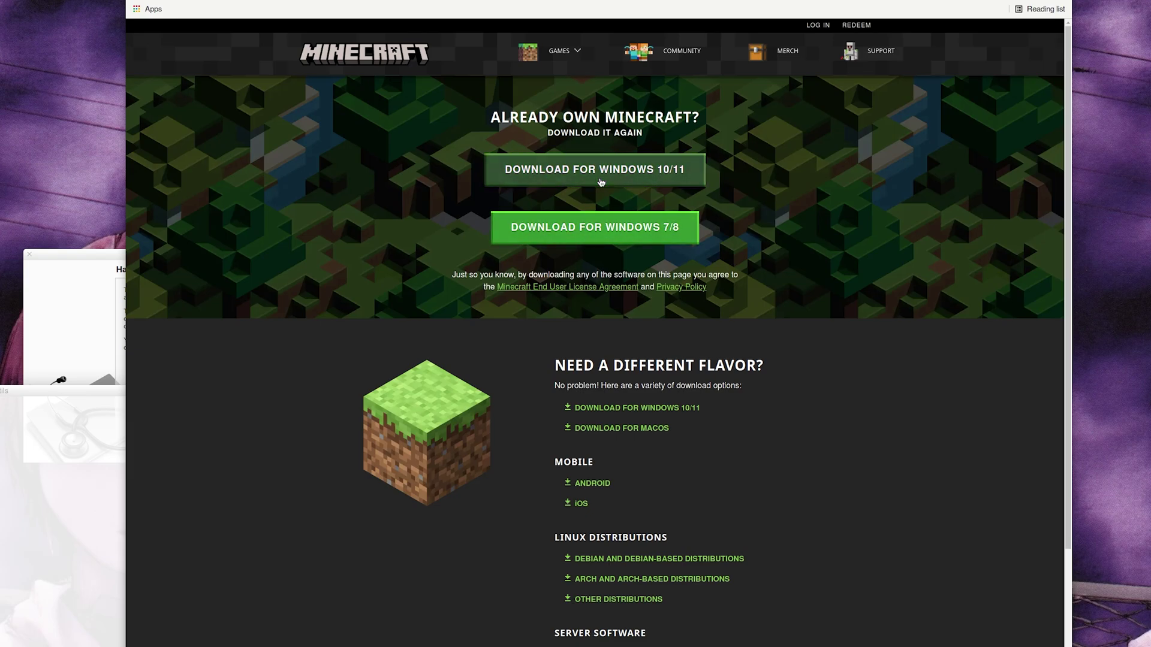
pyautogui.scroll(-2, 595, 331)
pyautogui.scroll(-1, 596, 331)
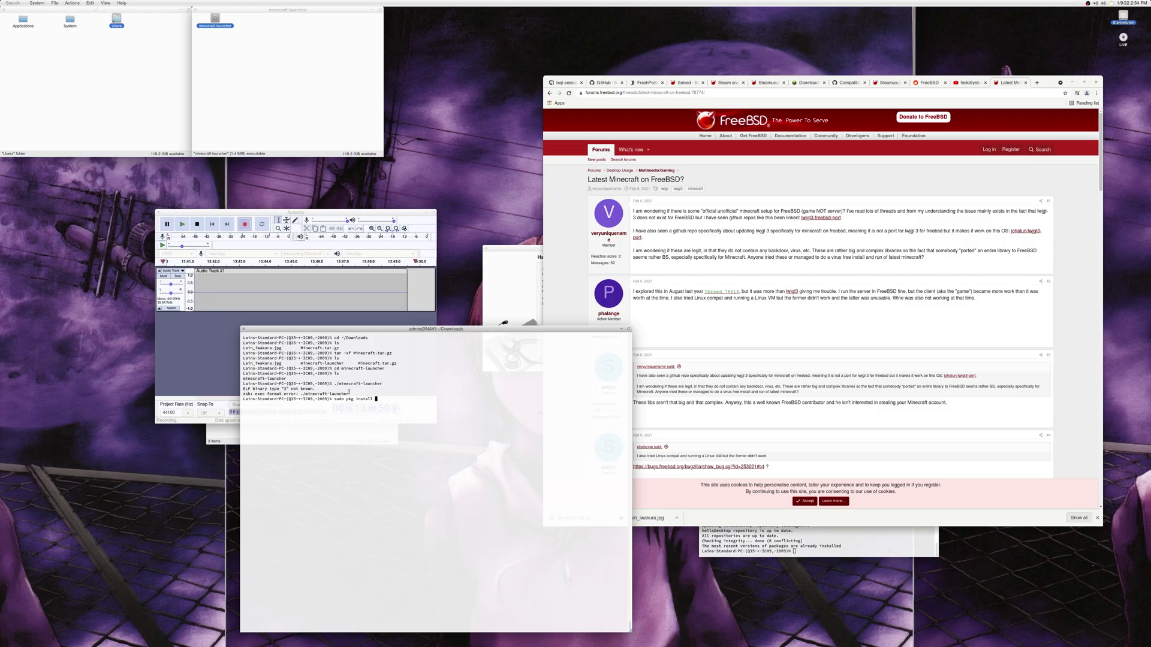
# Step: Try installing lwjgl3-freebsd-port with sudo pkg, then return to the 'minecraft bsd' results in Chrome
pyautogui.write('lwjgl3-freebsd-port')
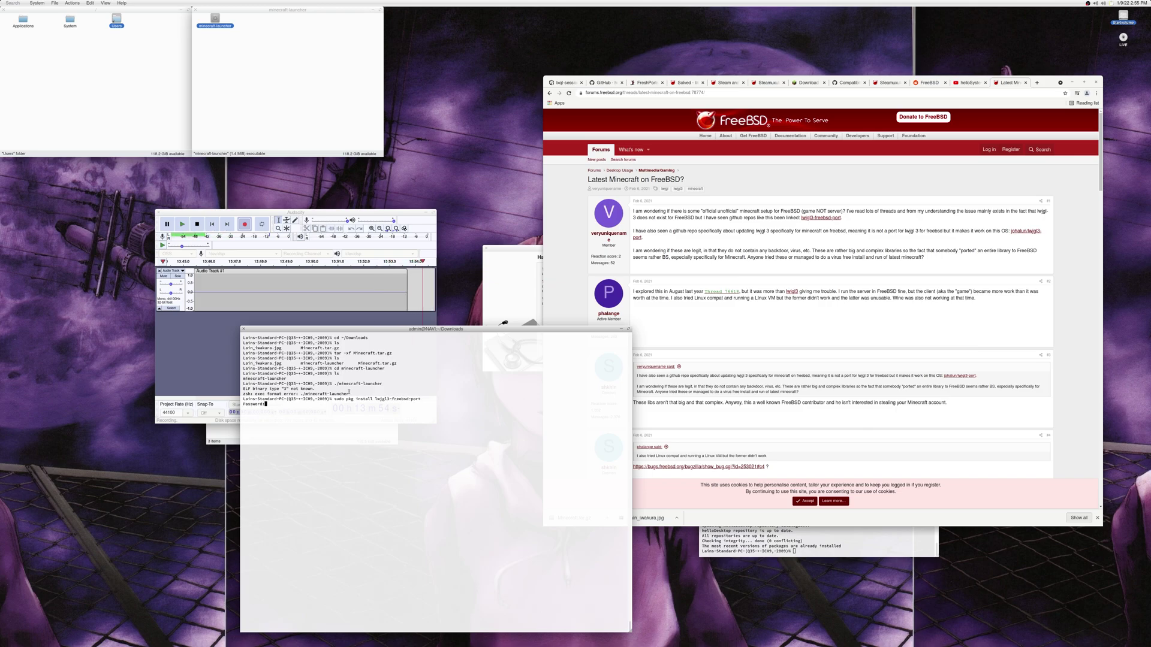
pyautogui.press('Return')
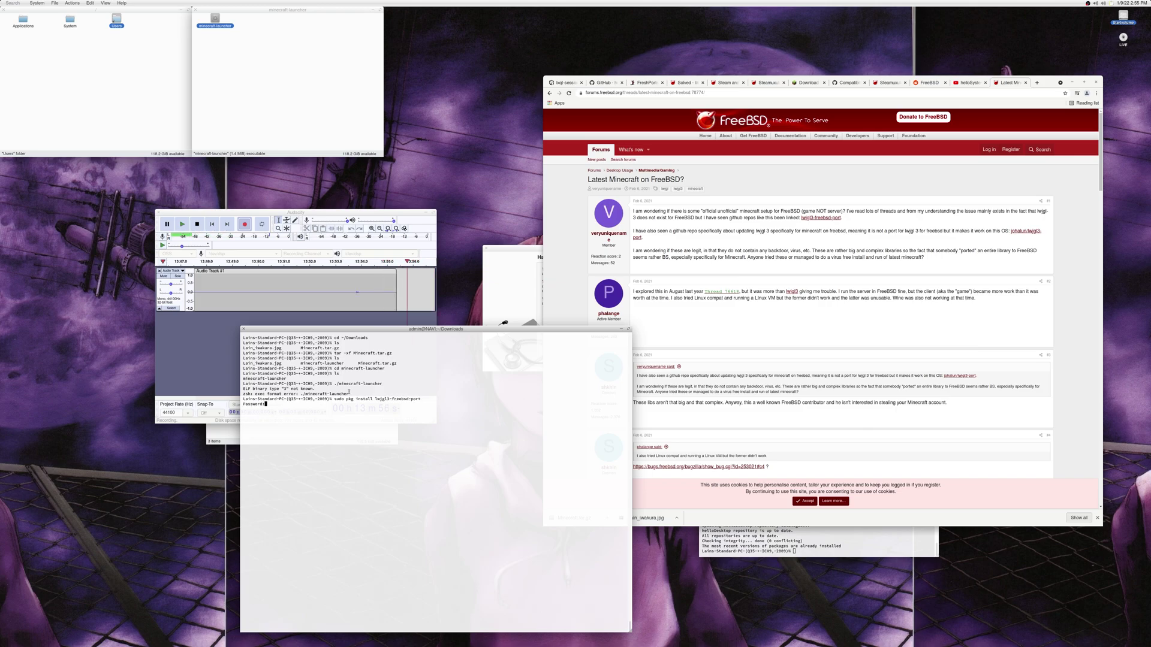
pyautogui.press('Return')
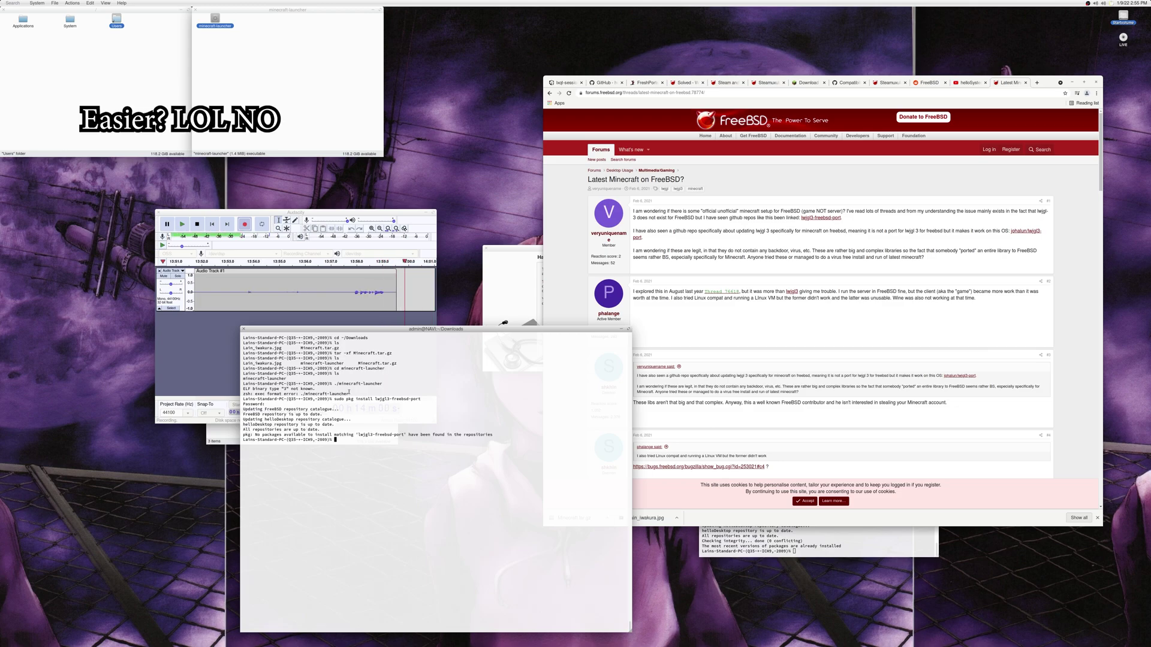
pyautogui.click(824, 199)
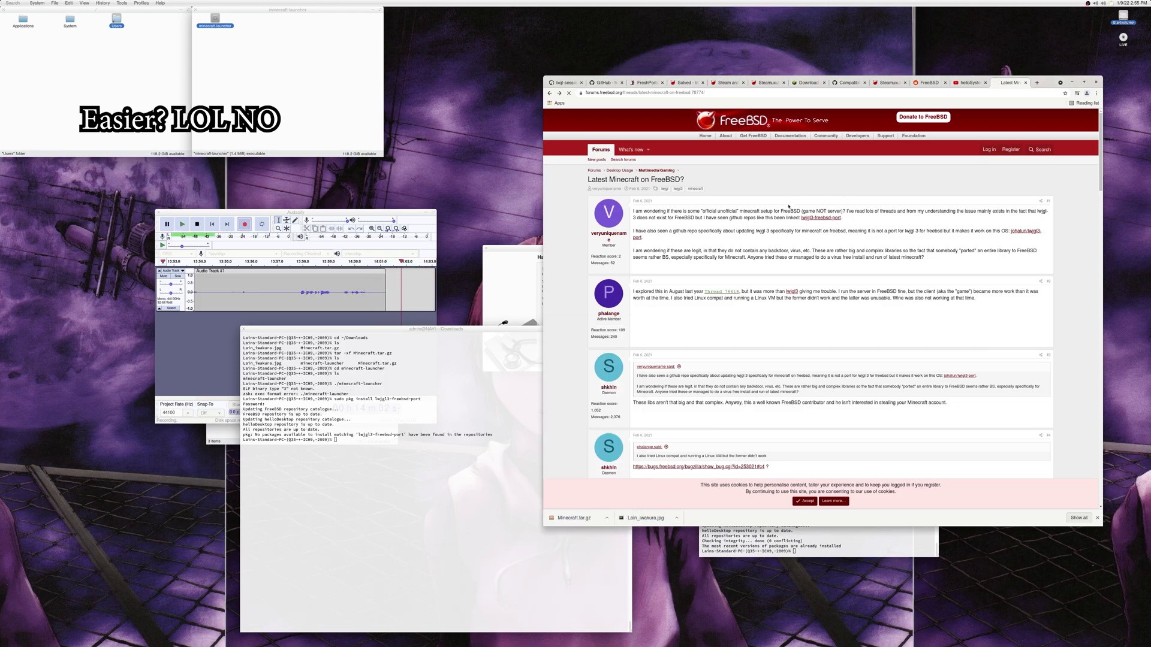
pyautogui.hotkey('alt', 'Left')
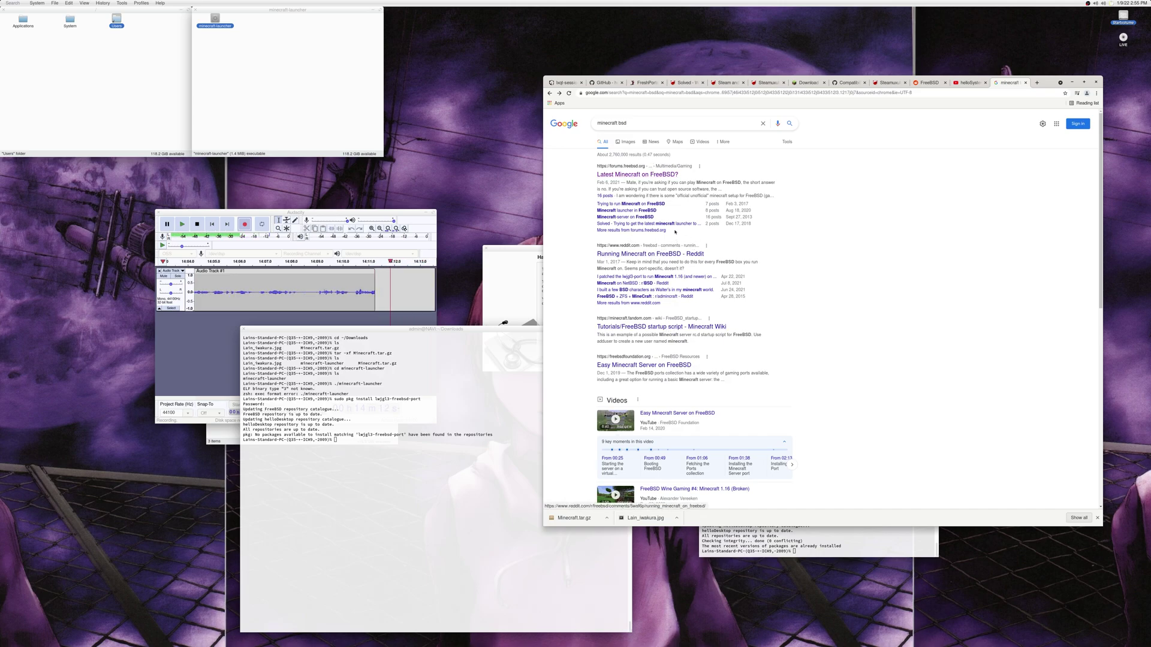
# Step: Check the FreeBSD forum thread on Minecraft, then open the Reddit thread about running Minecraft on FreeBSD
pyautogui.click(637, 174)
pyautogui.hotkey('alt', 'Left')
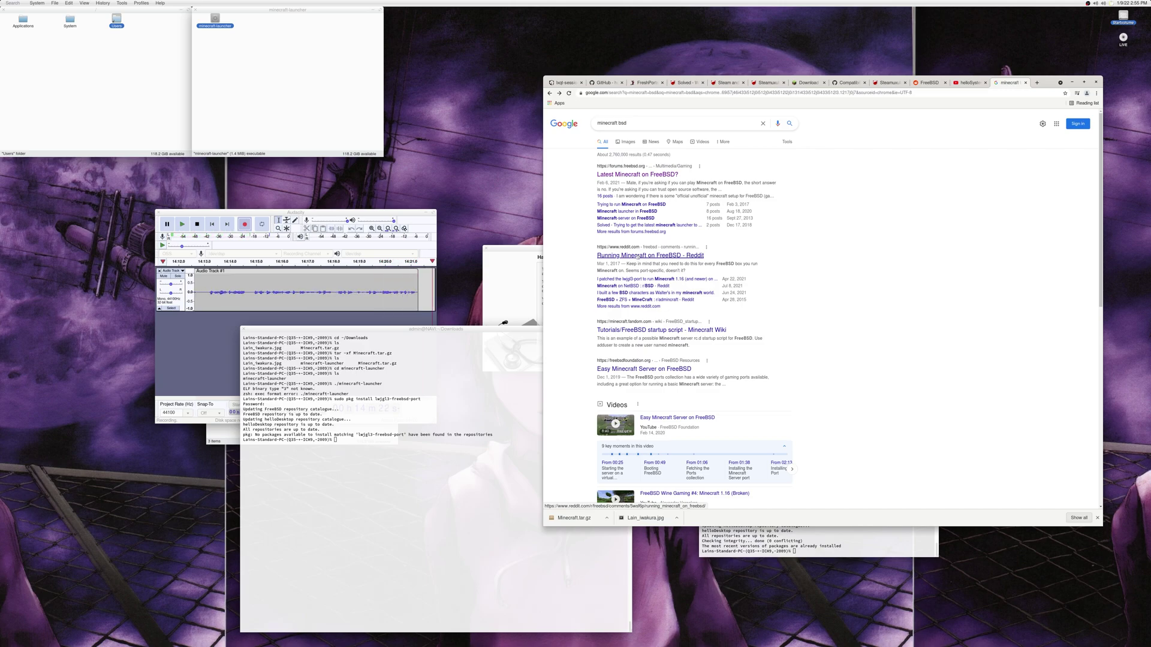
pyautogui.click(637, 256)
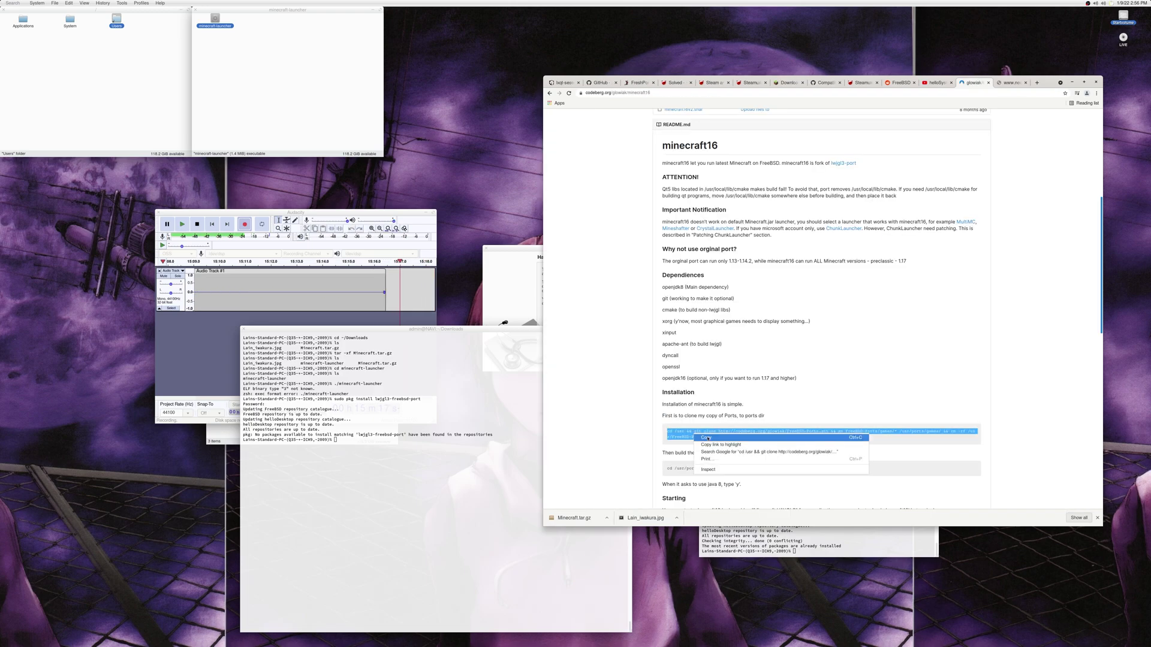
# Step: Paste and run the copied git clone command in the terminal, then recall it for editing
pyautogui.click(304, 465)
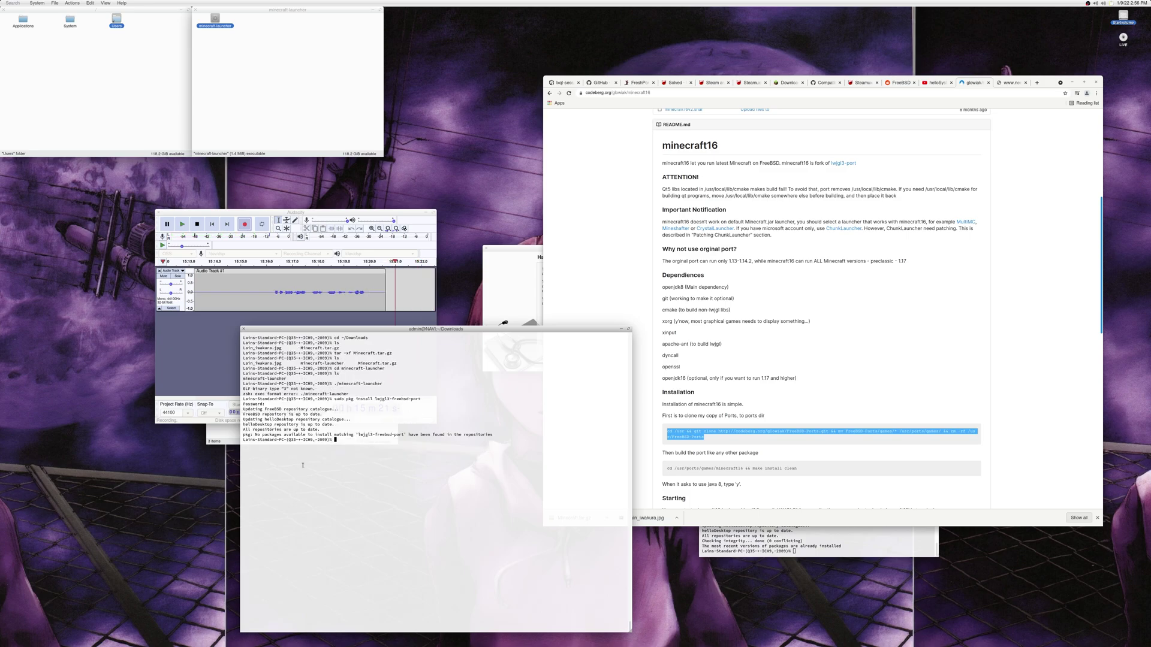
pyautogui.write('cd /usr && git clone http://codeberg.org/glowiak/FreeBSD-Ports.git && mv FreeBSD-Ports/games/* /usr/ports/games/ && rm -rf /usr/FreeBSD-Ports')
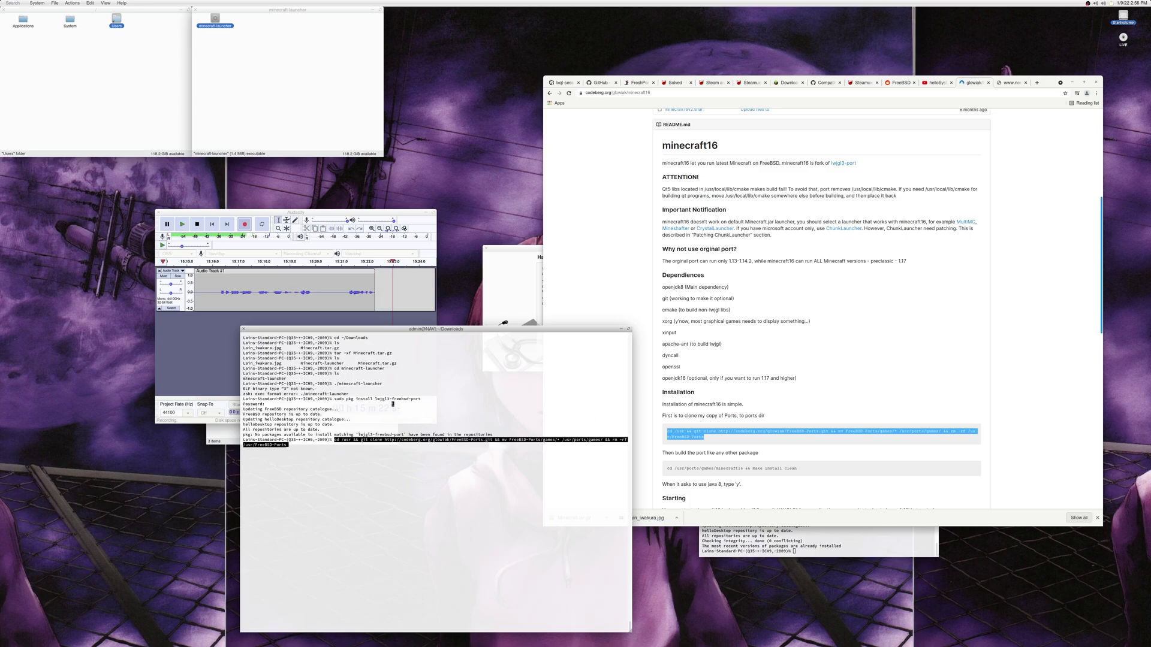
pyautogui.press('Return')
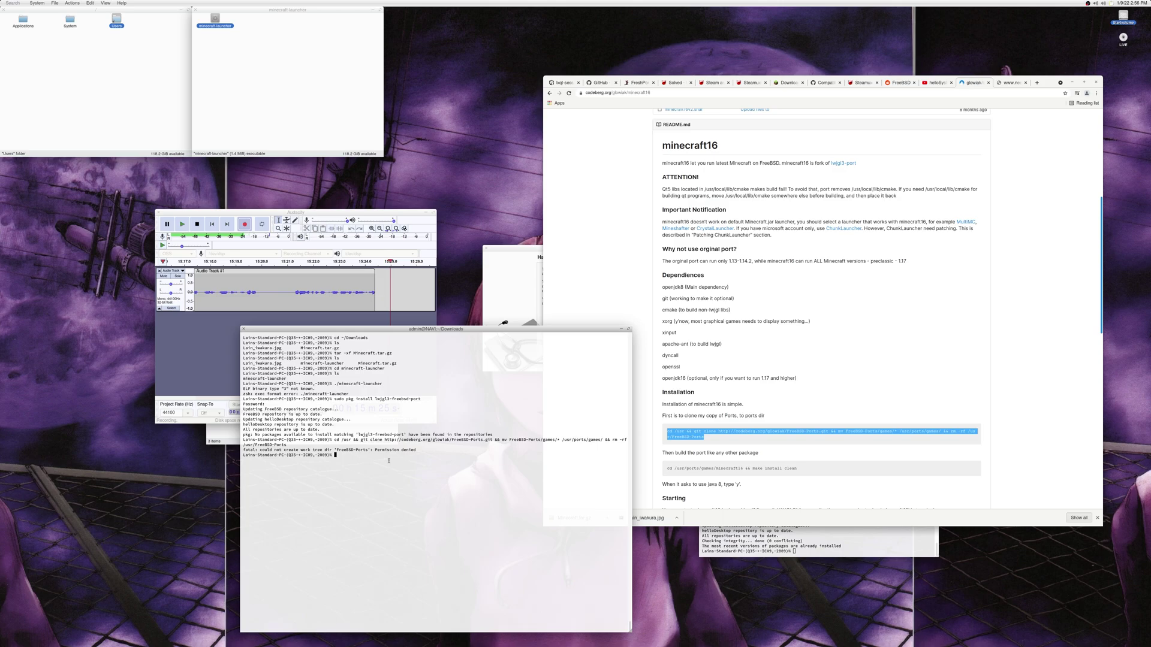
pyautogui.press('Up')
pyautogui.press('Left')
pyautogui.press('Left')
pyautogui.press('Left')
pyautogui.press('Left')
pyautogui.press('Left')
pyautogui.press('Left')
pyautogui.press('Left')
pyautogui.press('Left')
pyautogui.press('Left')
pyautogui.press('Left')
pyautogui.press('Left')
pyautogui.press('Left')
pyautogui.press('Left')
pyautogui.press('Left')
pyautogui.press('Left')
pyautogui.press('Left')
pyautogui.press('Left')
pyautogui.press('Left')
pyautogui.press('Left')
pyautogui.press('Left')
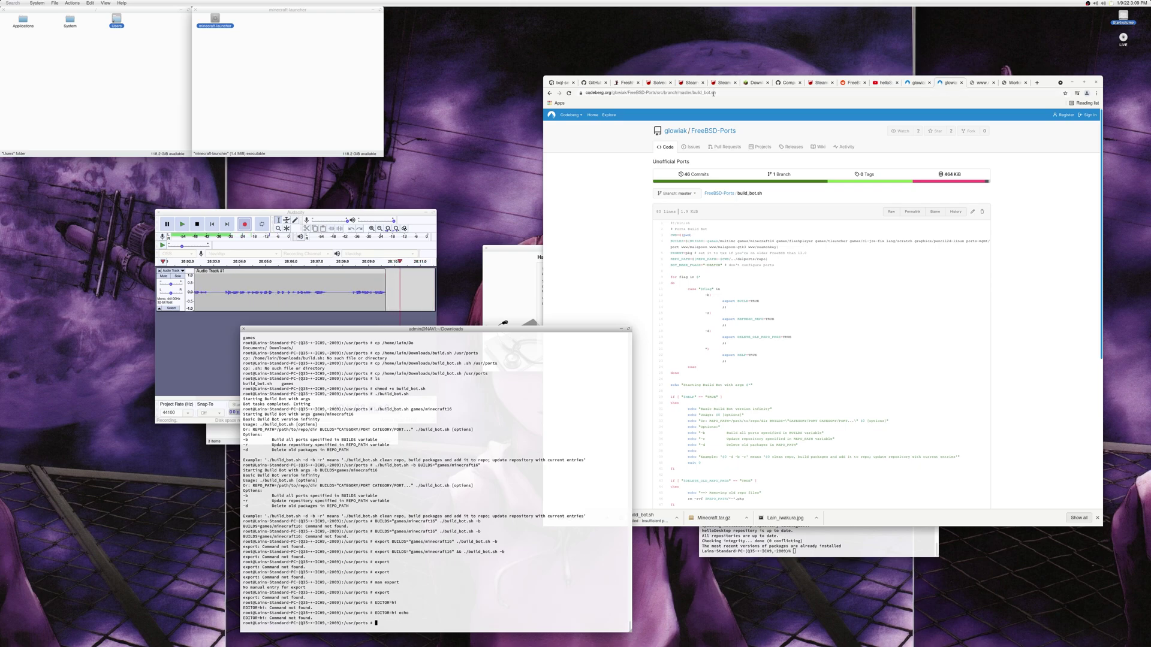
# Step: Switch to the Minecraft download tab, clear the text selection and scroll back up
pyautogui.click(754, 82)
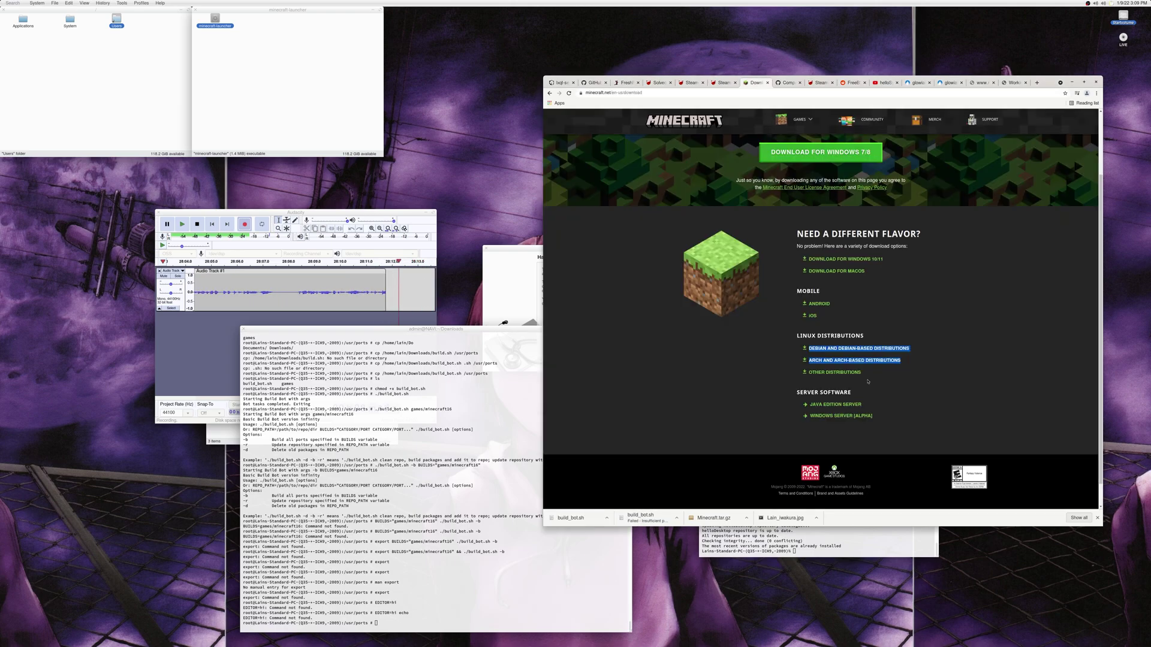
pyautogui.click(892, 413)
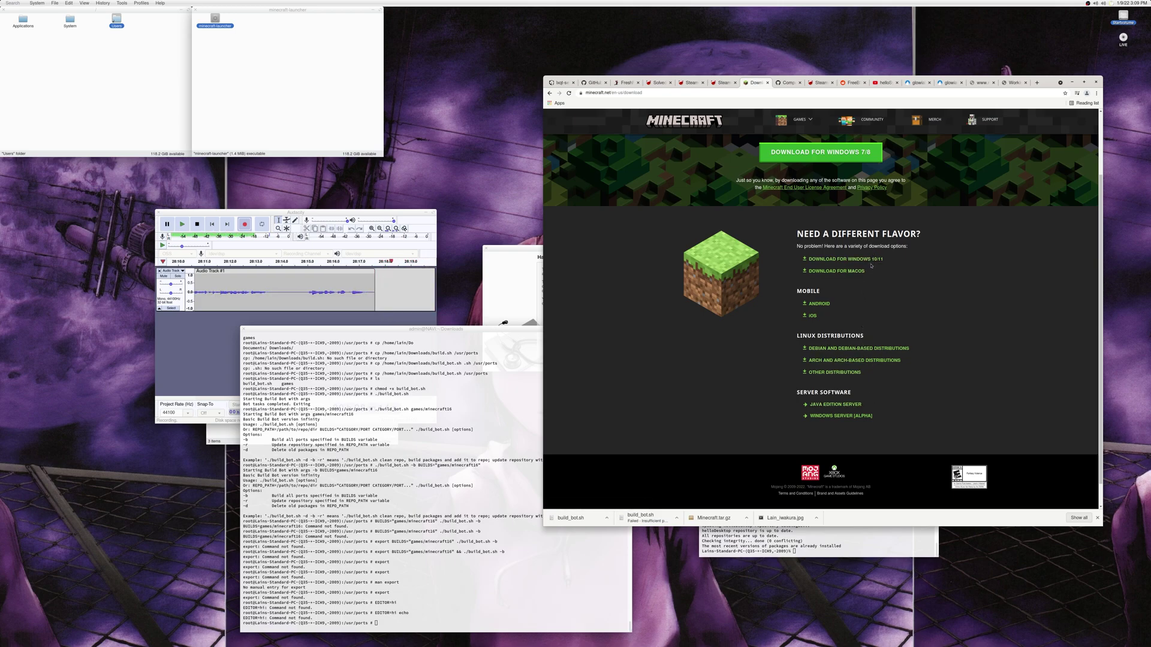
pyautogui.scroll(1, 873, 259)
pyautogui.scroll(1, 873, 259)
# Step: Return to the old launcher article and show the downloaded minecraft.jar in its folder
pyautogui.hotkey('alt', 'Left')
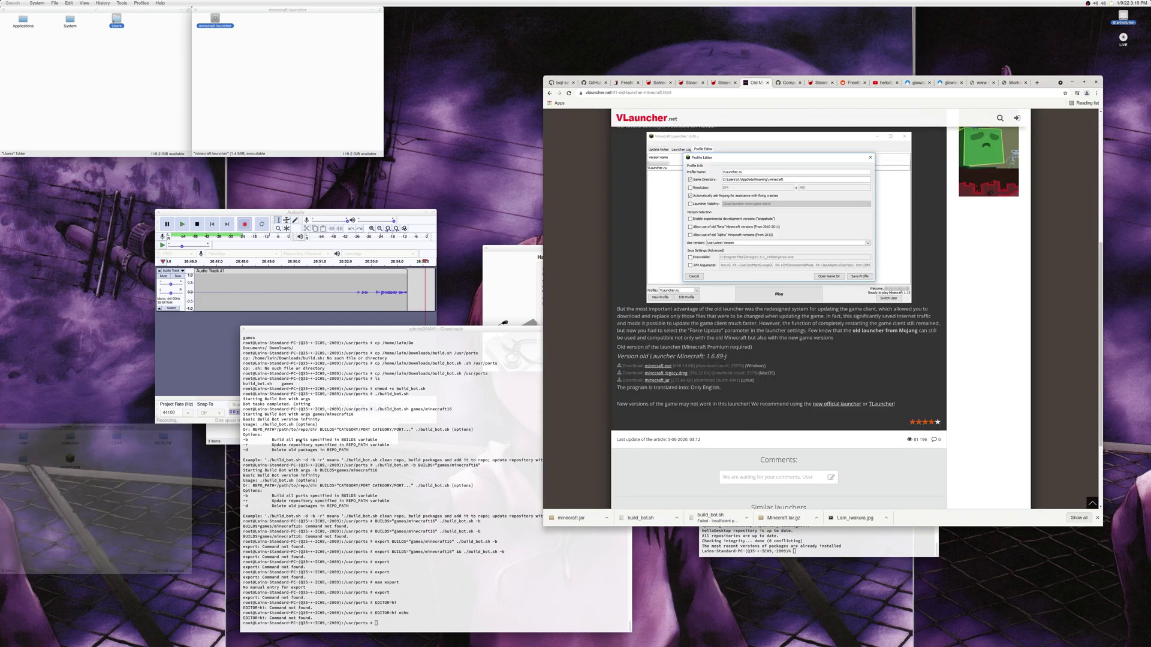
pyautogui.click(607, 518)
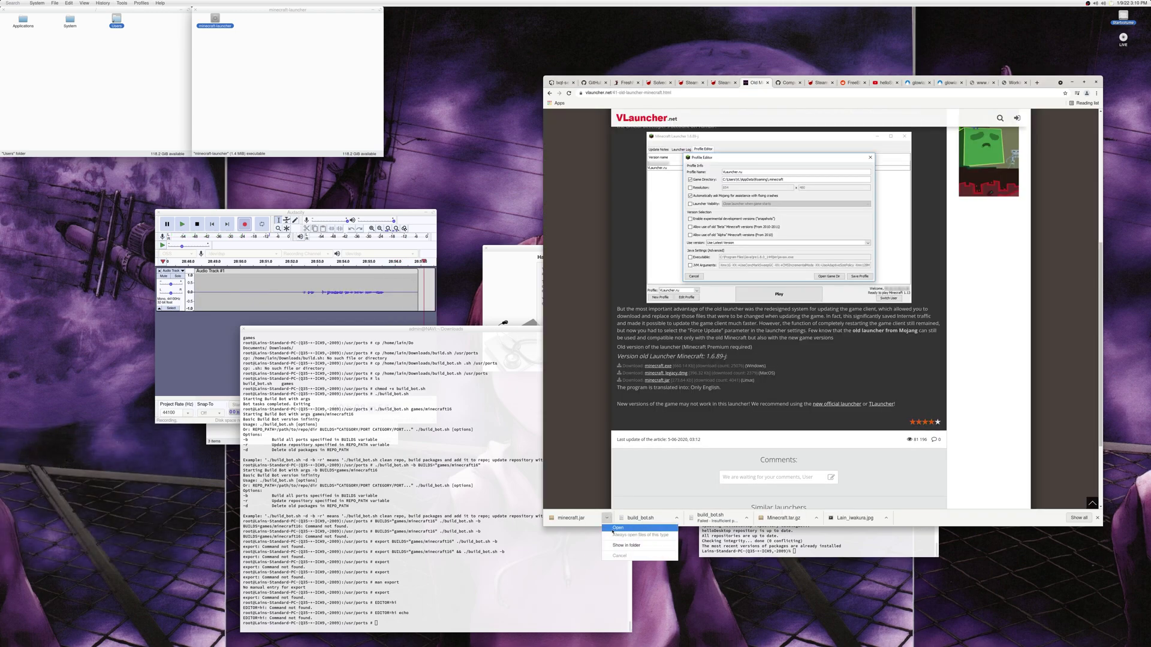
pyautogui.click(617, 545)
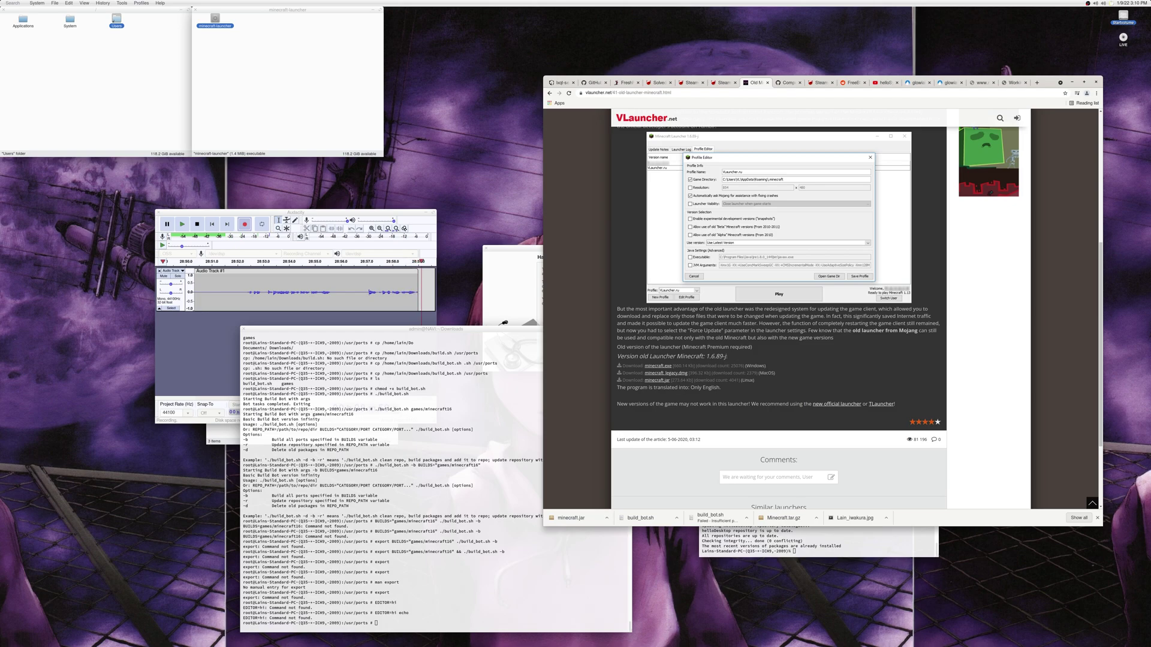
pyautogui.click(486, 489)
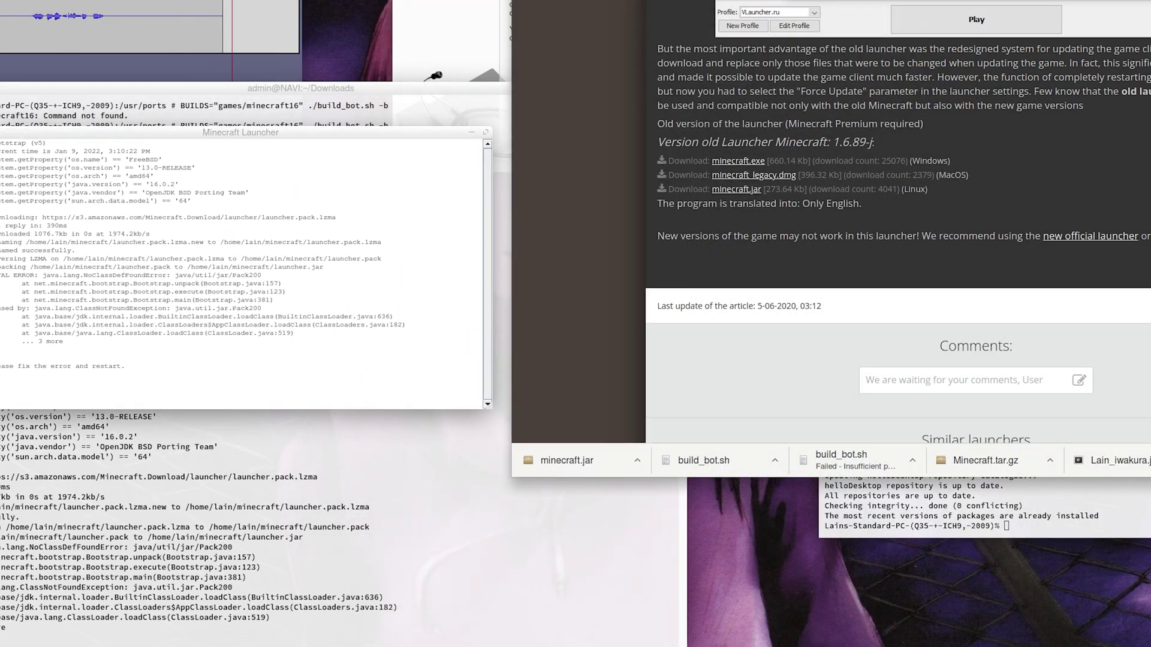
# Step: Go back through the FreeBSD gaming results to the games ports list, then focus the Minecraft Launcher window
pyautogui.hotkey('alt', 'Left')
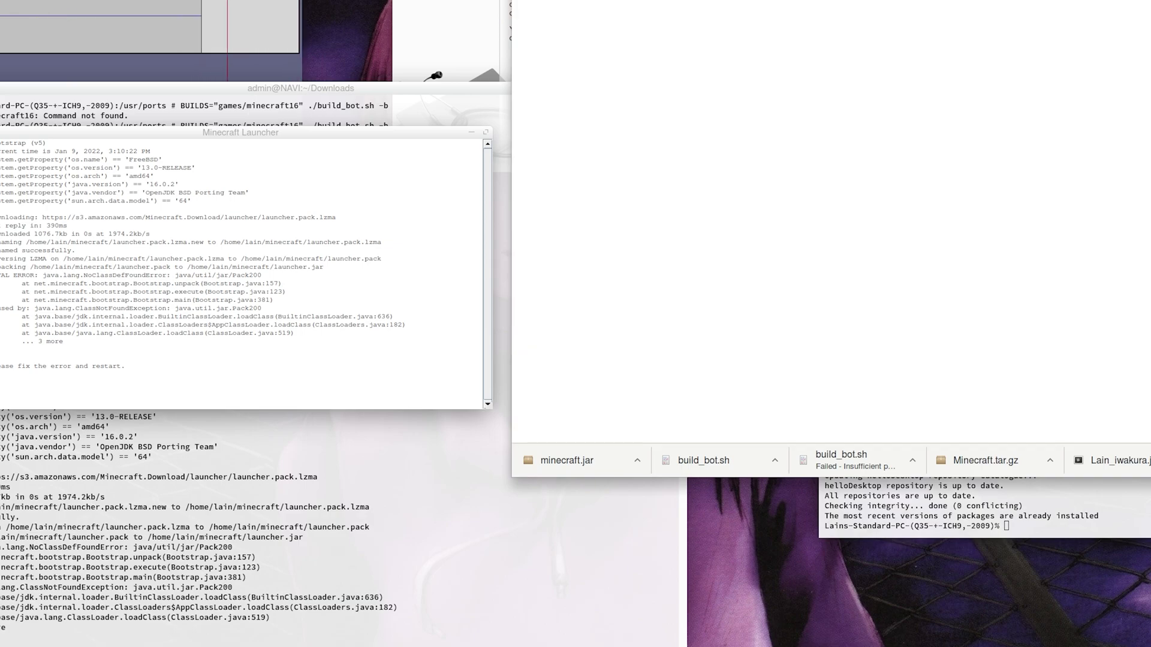
pyautogui.hotkey('alt', 'Left')
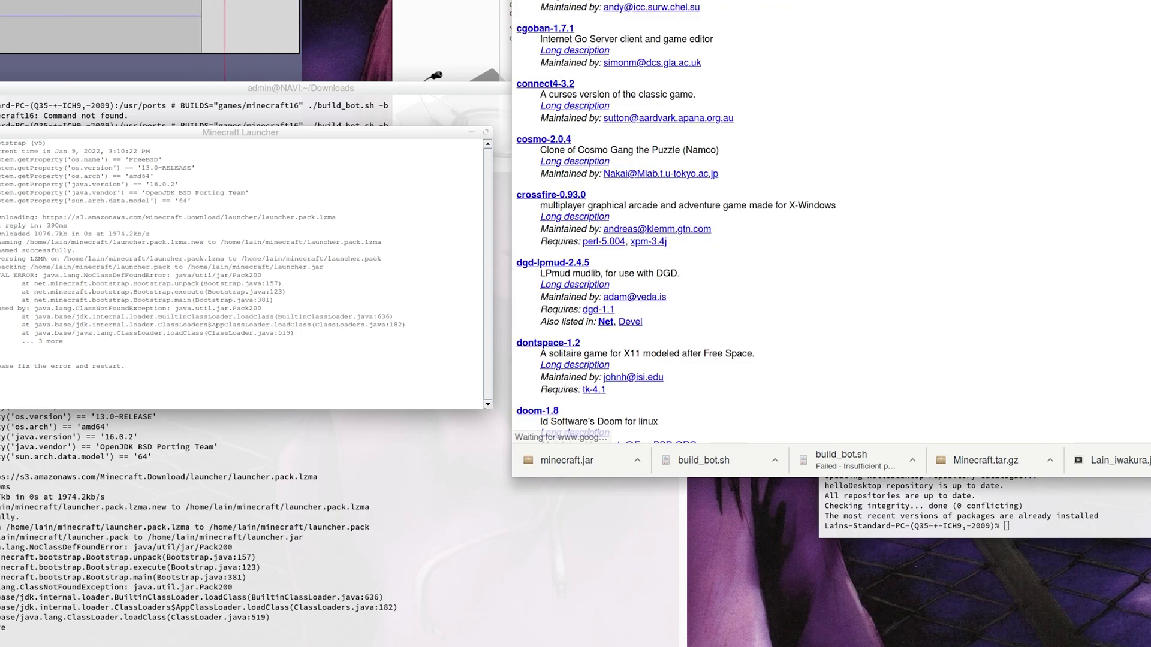
pyautogui.click(270, 217)
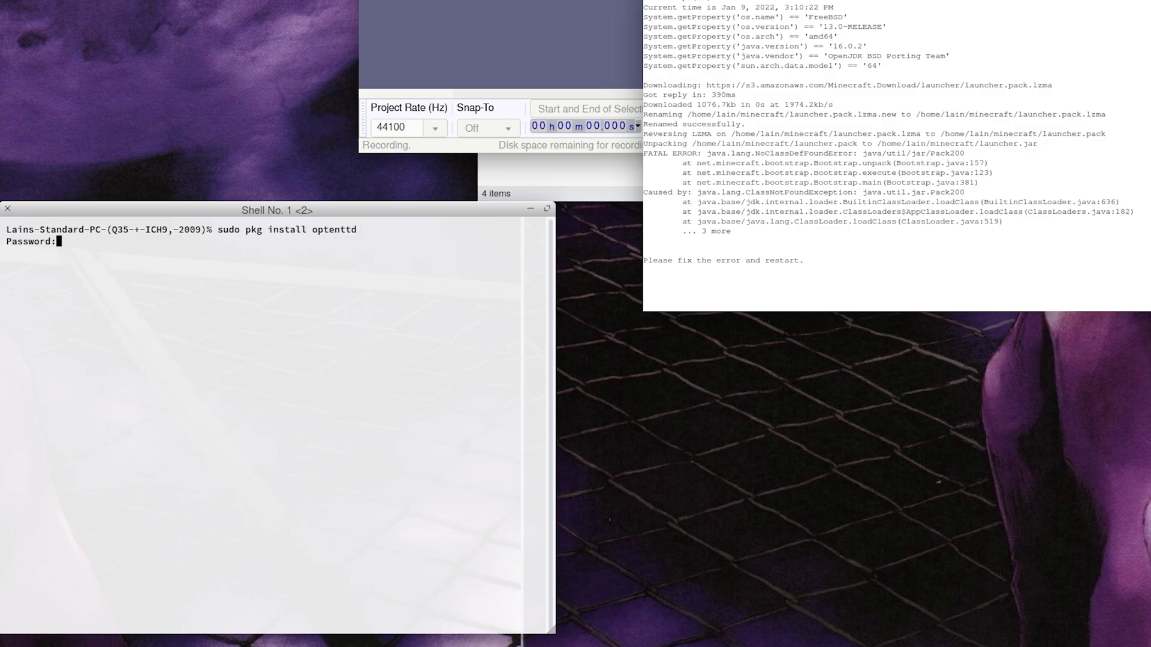
# Step: Enter the sudo password, then rerun the install corrected to 'sudo pkg install openttd'
pyautogui.press('Return')
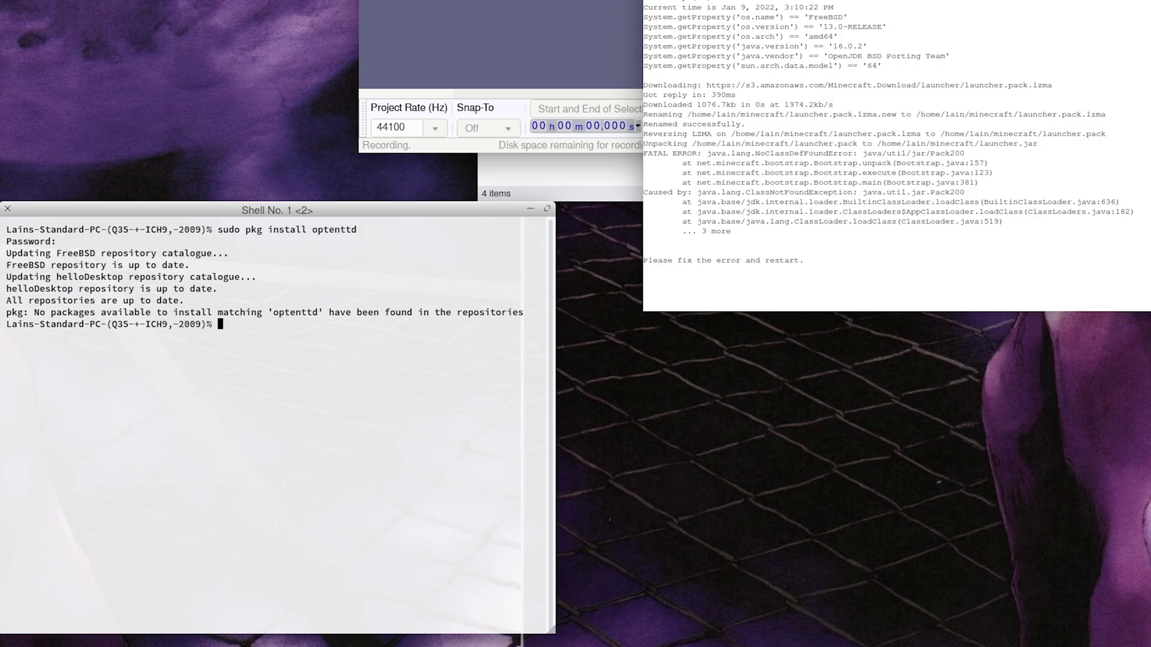
pyautogui.press('Up')
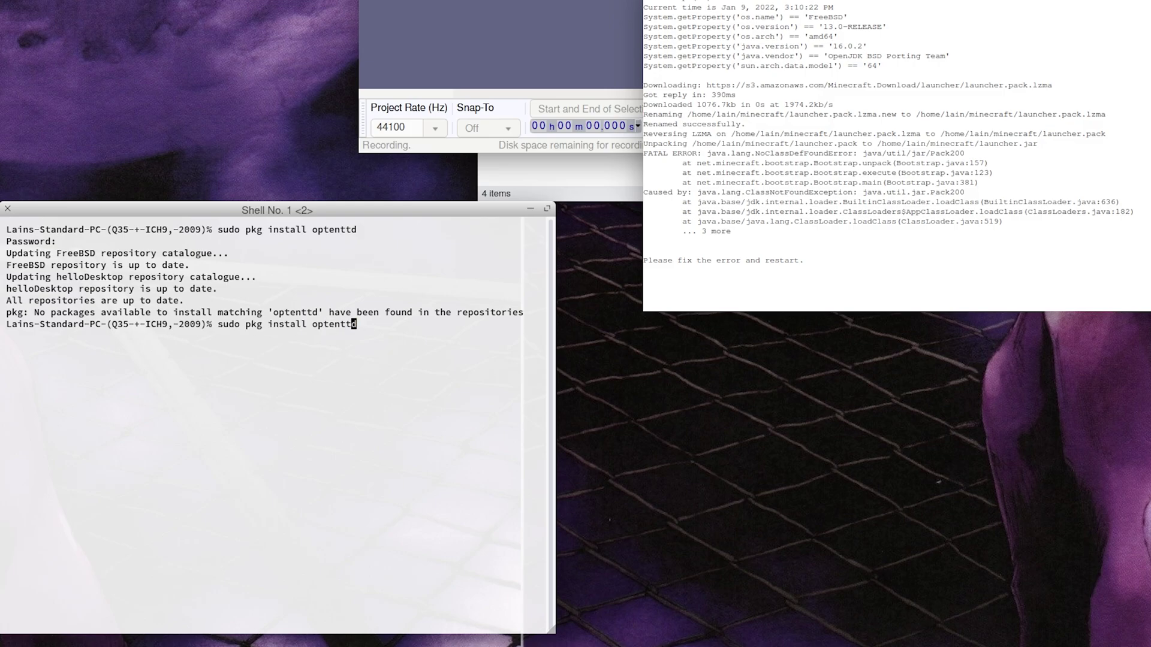
pyautogui.press('Return')
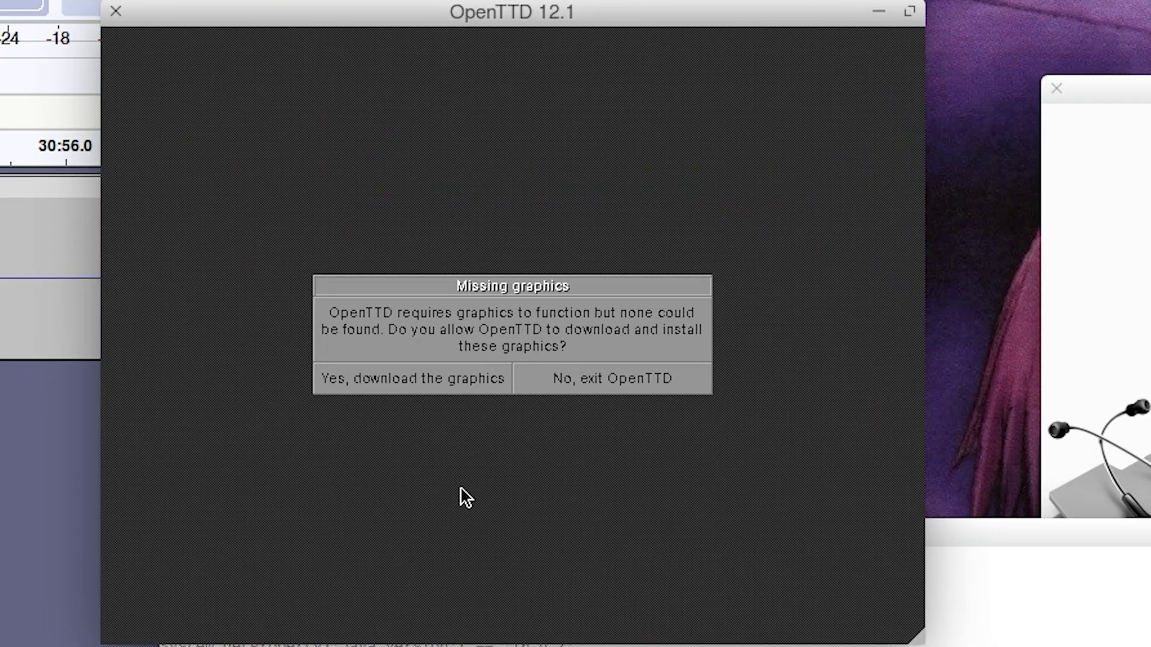
# Step: Accept downloading the base graphics, then set up and generate a new game world
pyautogui.click(432, 390)
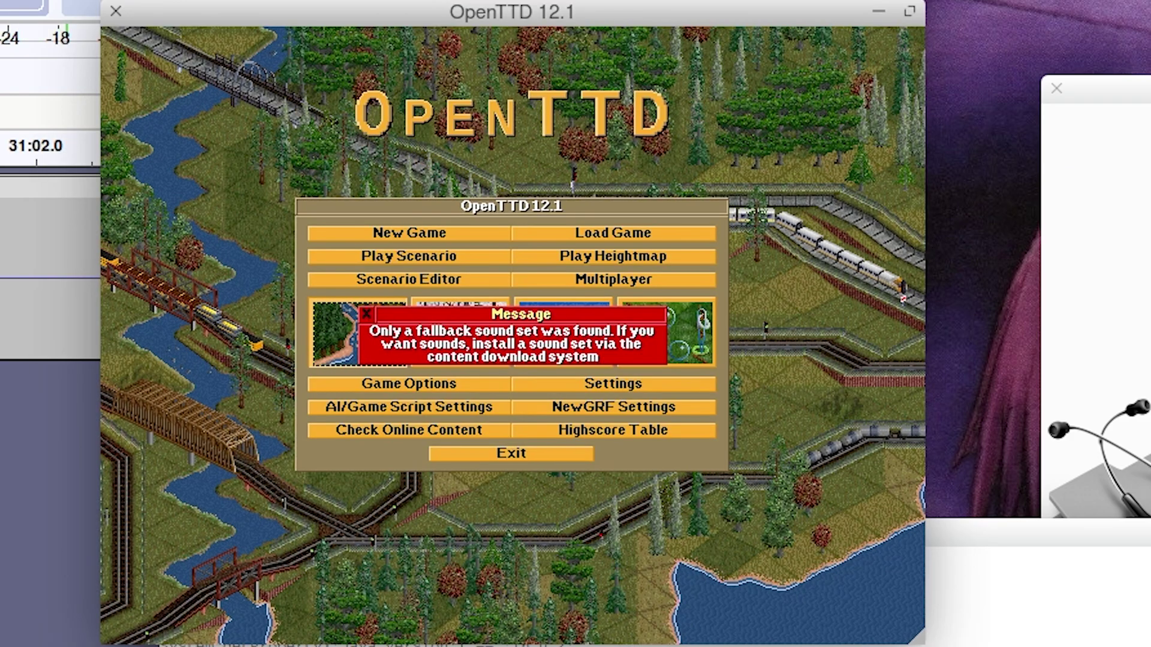
pyautogui.click(406, 234)
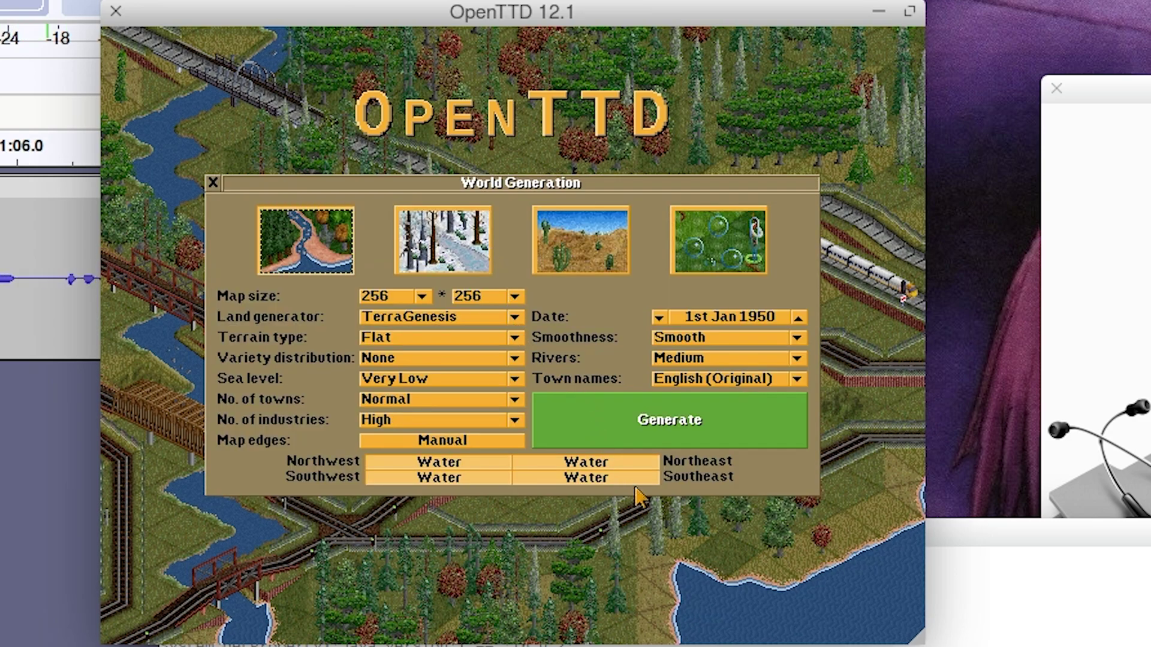
pyautogui.click(697, 432)
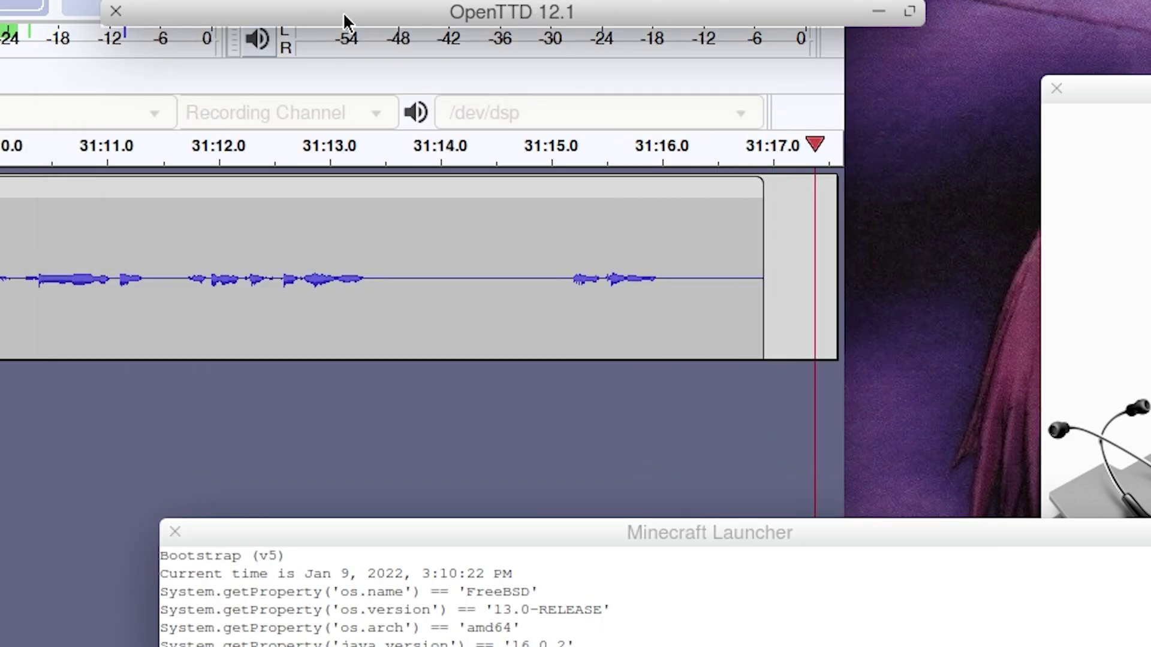
pyautogui.click(347, 22)
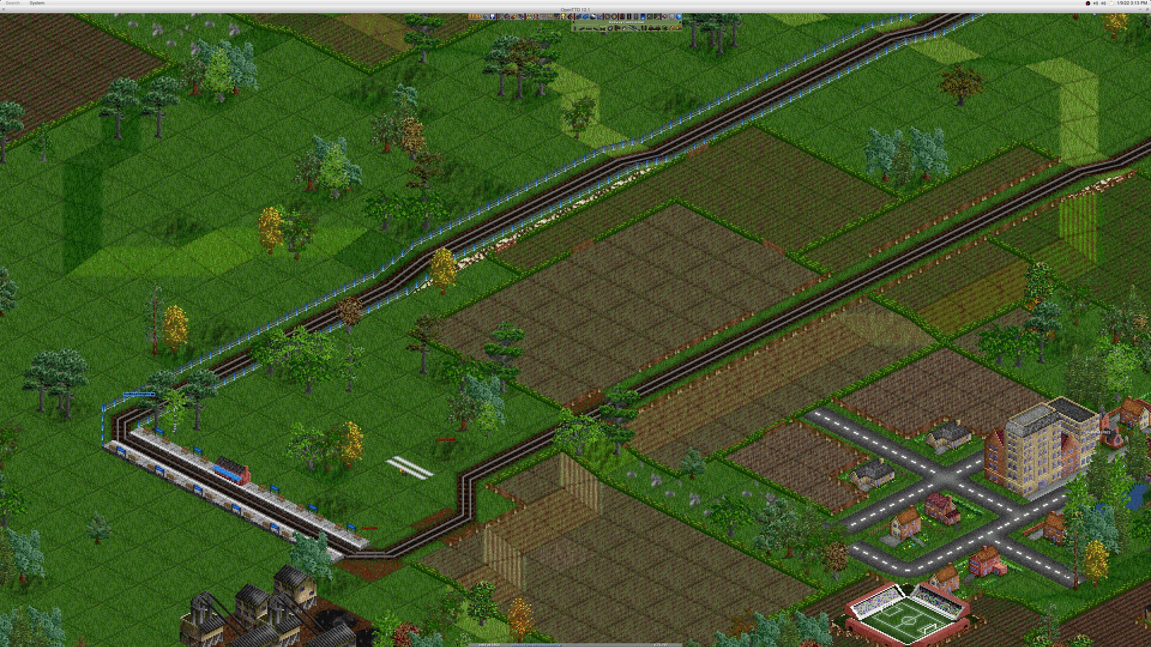
# Step: Place path signals on the tracks beside the upper and lower-left stations
pyautogui.scroll(-1, 402, 471)
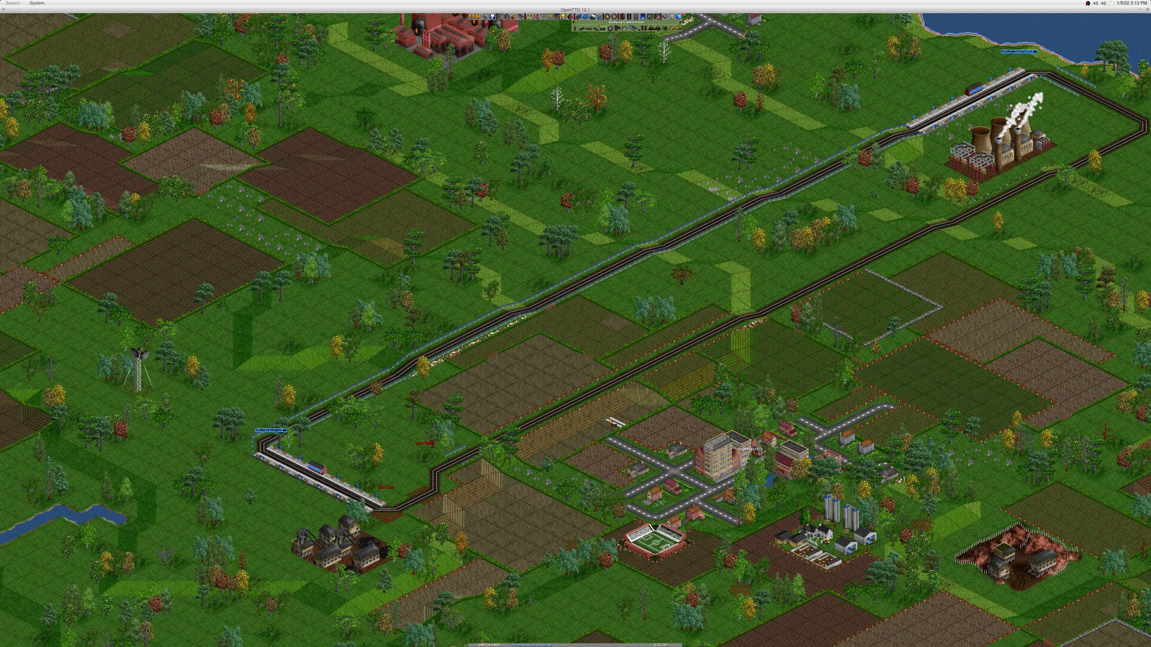
pyautogui.scroll(-1, 583, 361)
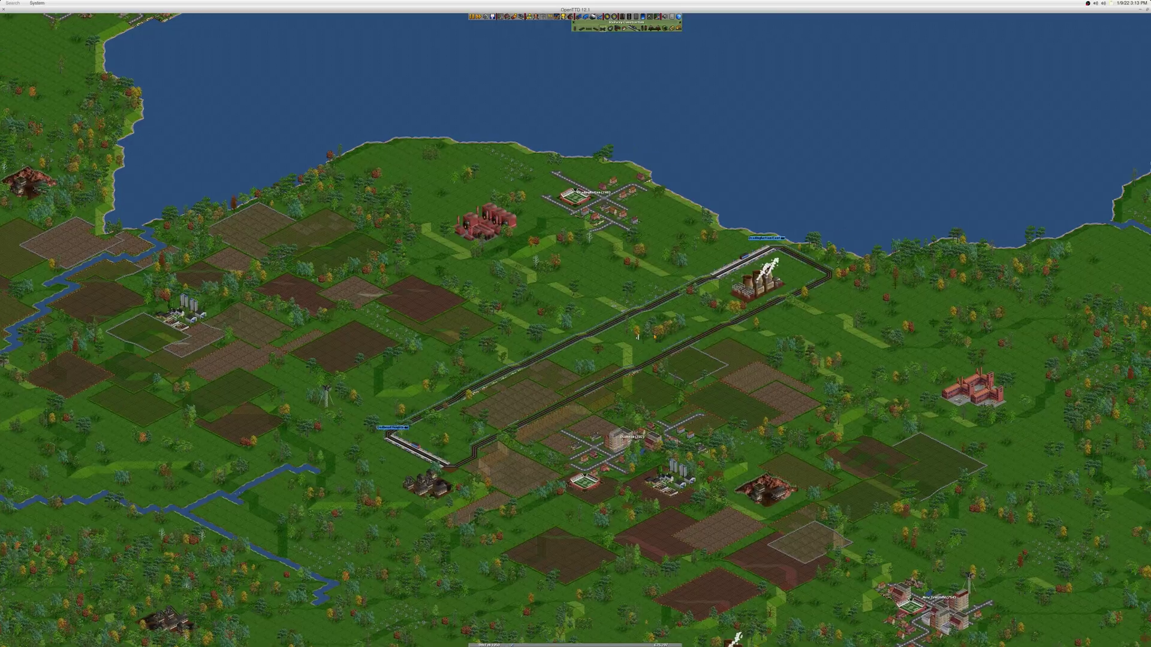
pyautogui.press('s')
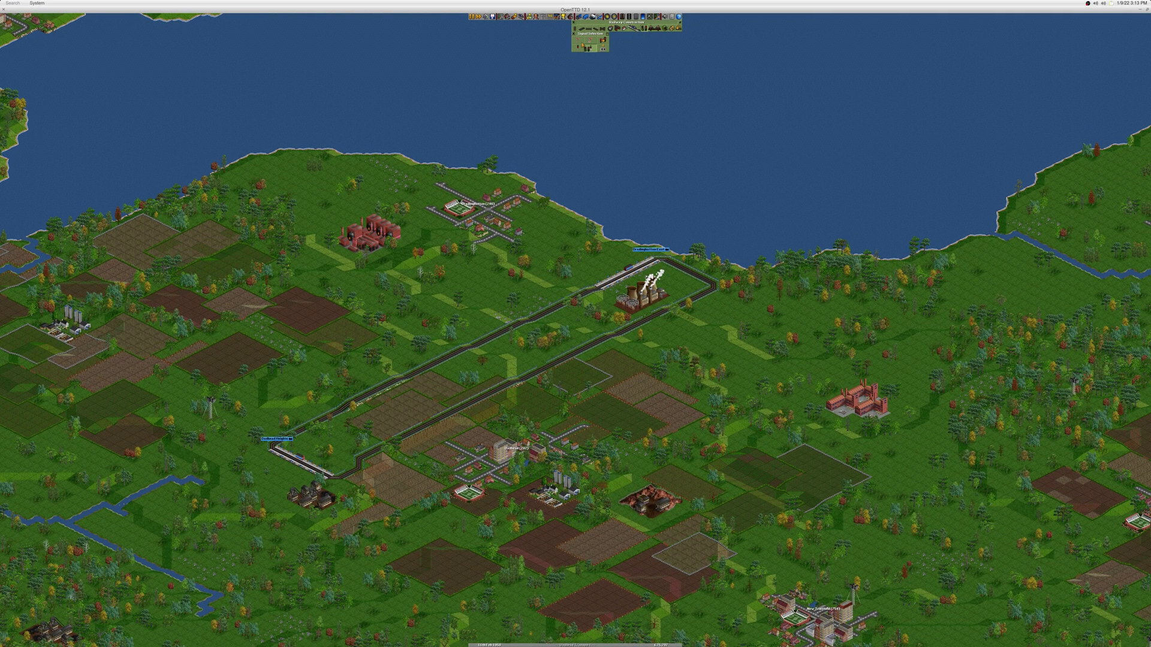
pyautogui.click(581, 50)
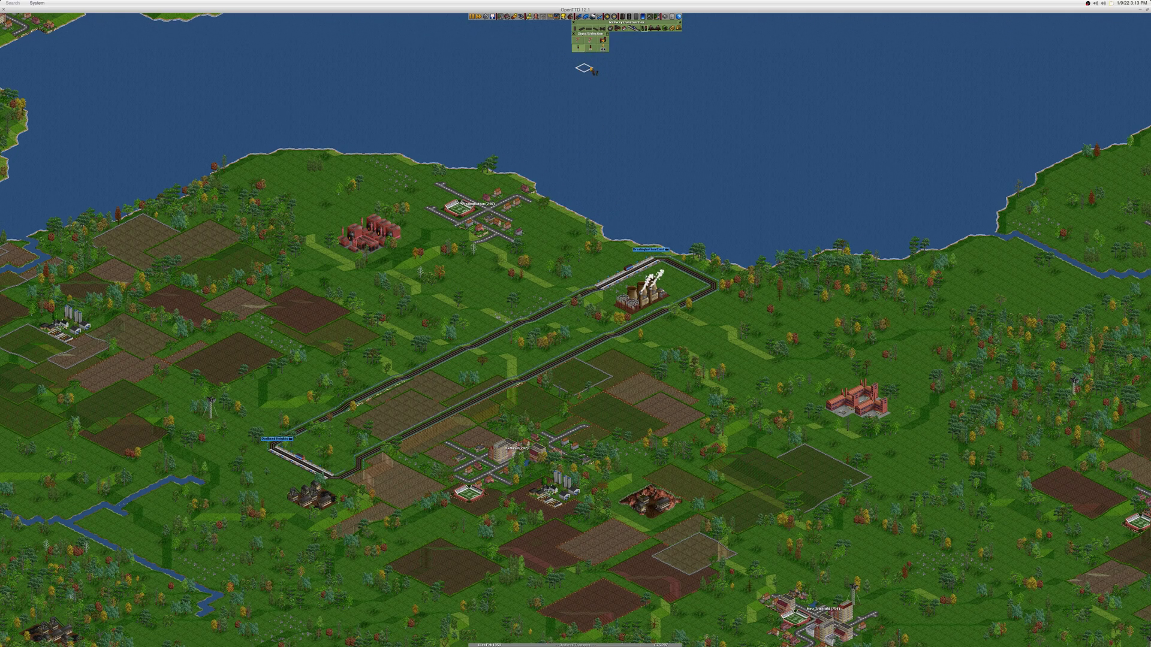
pyautogui.scroll(1, 554, 303)
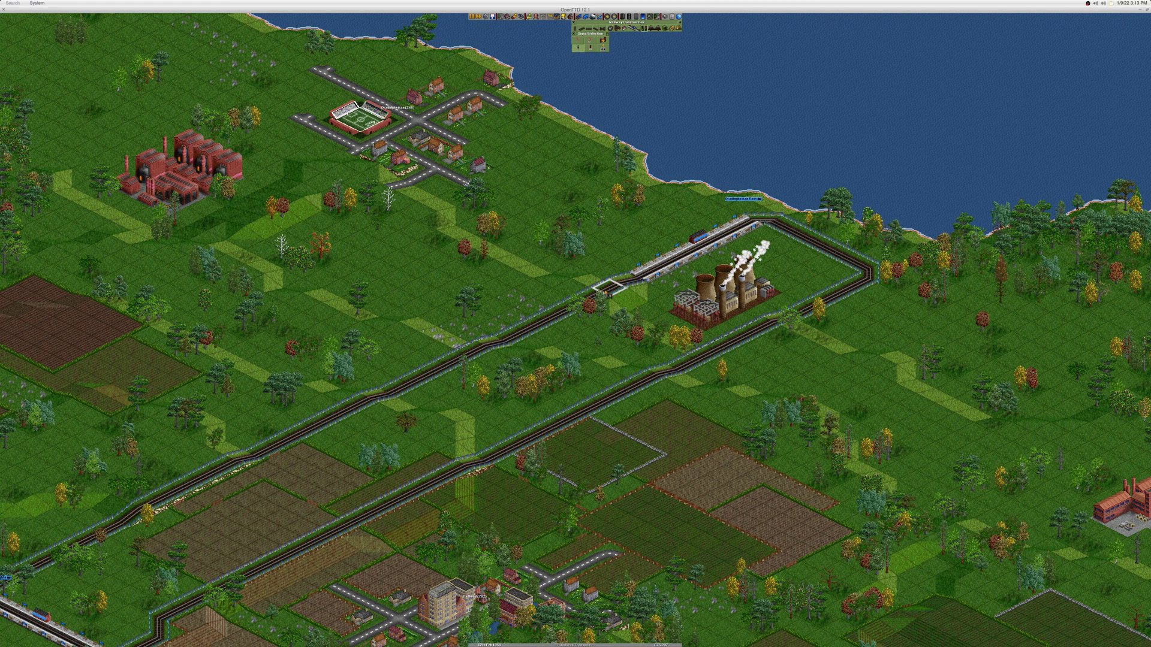
pyautogui.click(608, 290)
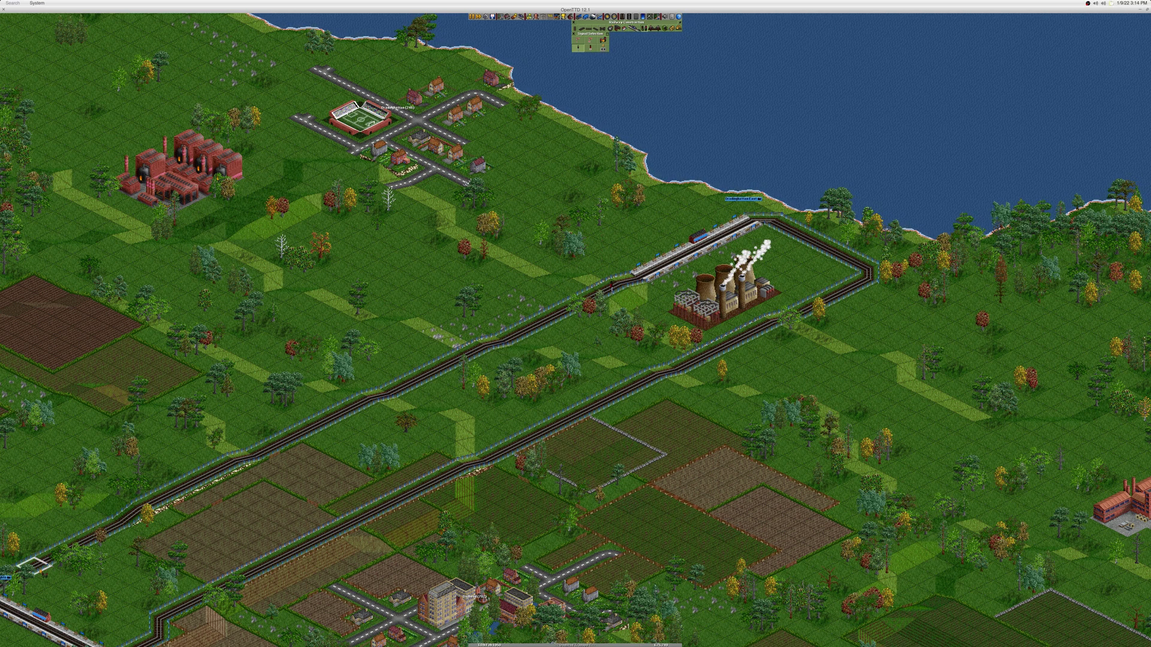
pyautogui.scroll(-1, 150, 602)
pyautogui.scroll(1, 159, 597)
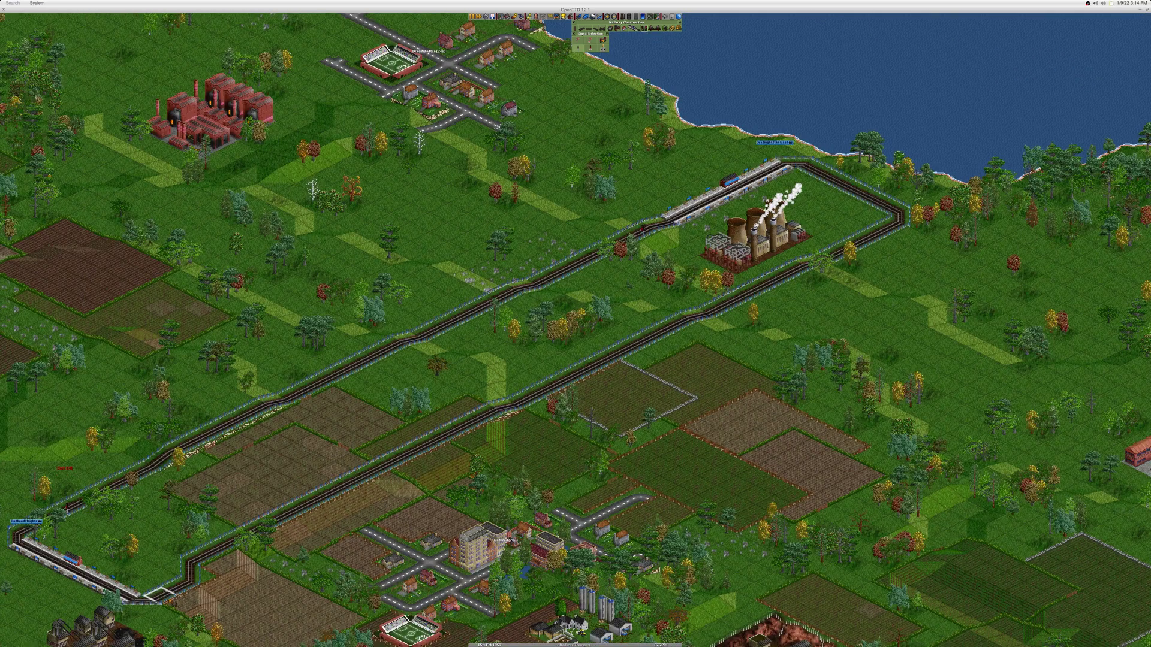
pyautogui.click(159, 596)
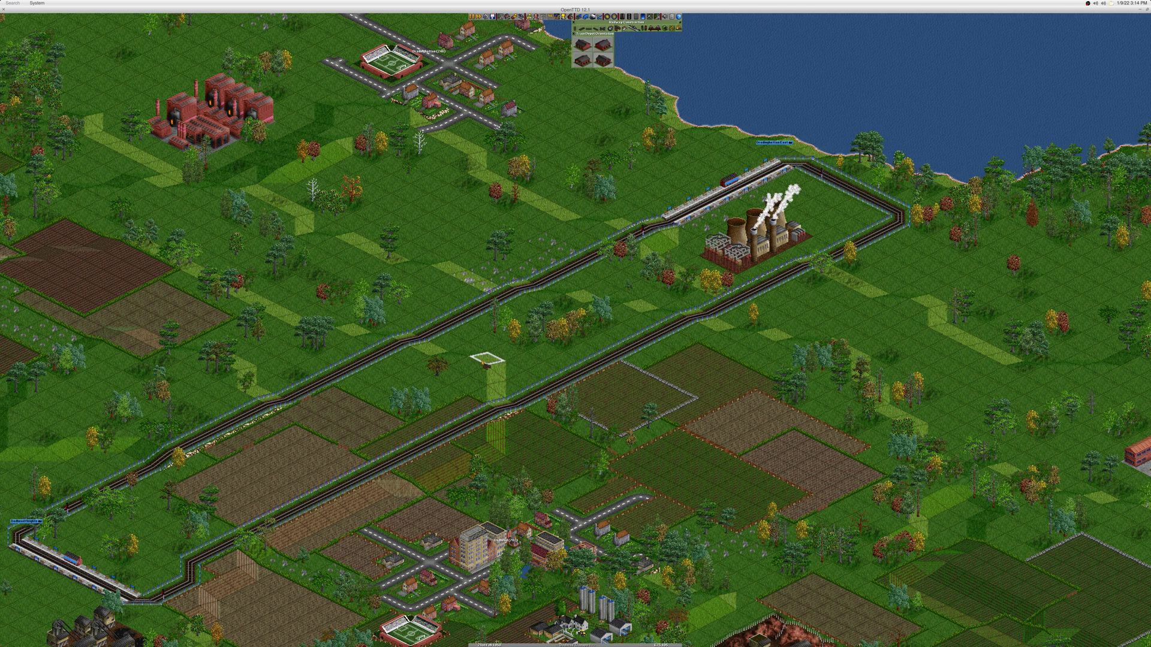
# Step: Build a train depot beside the line and open its window
pyautogui.click(470, 291)
pyautogui.press('Escape')
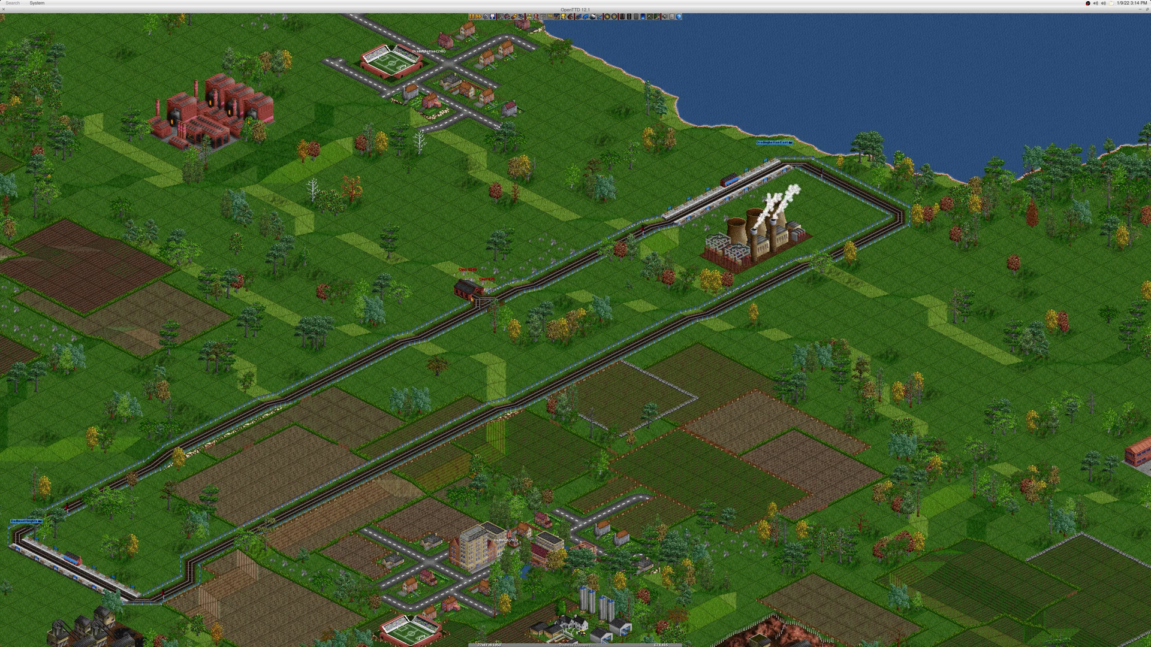
pyautogui.click(470, 290)
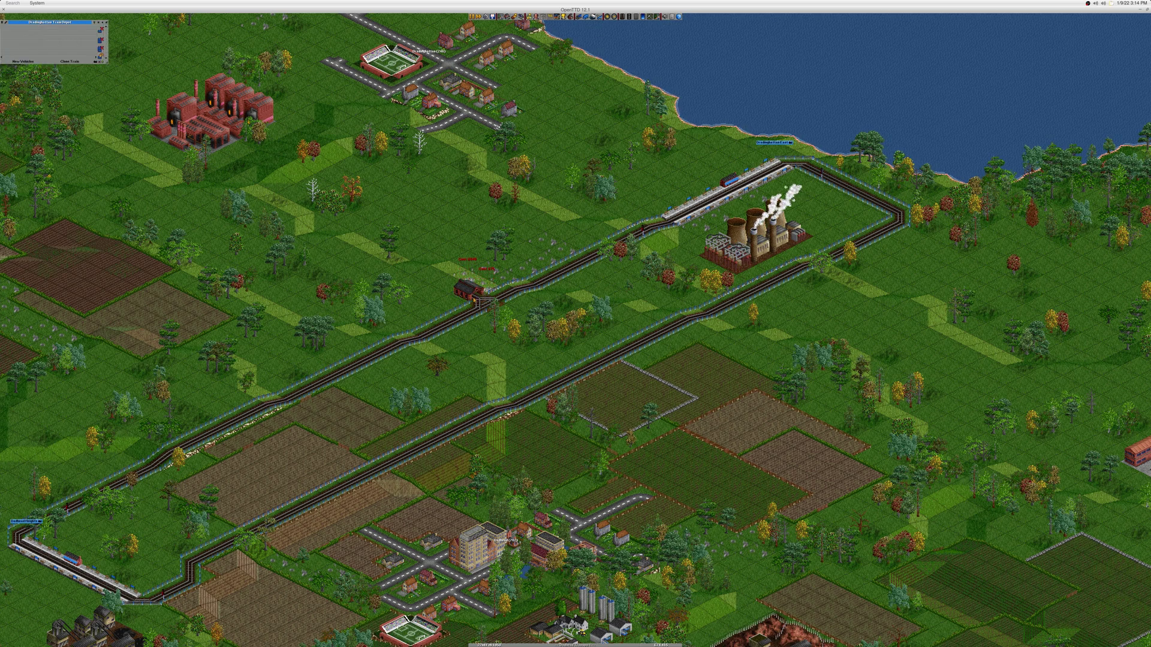
# Step: Buy a locomotive as Train #1 and give it a full-load order at Dradinghattan East
pyautogui.click(24, 61)
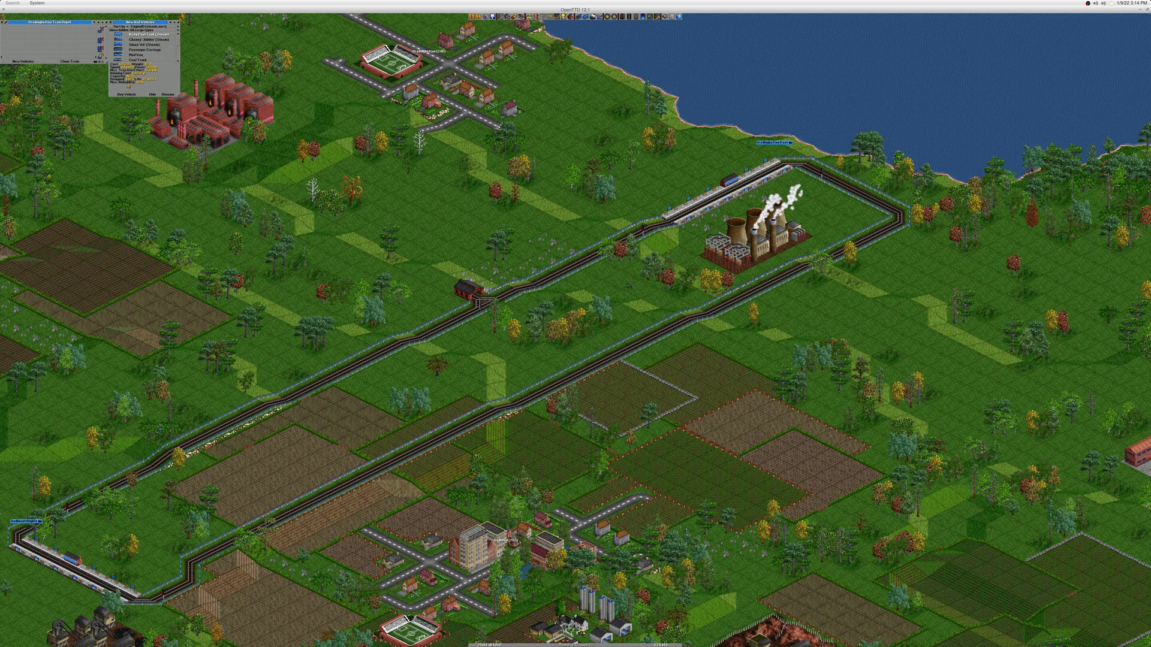
pyautogui.click(126, 94)
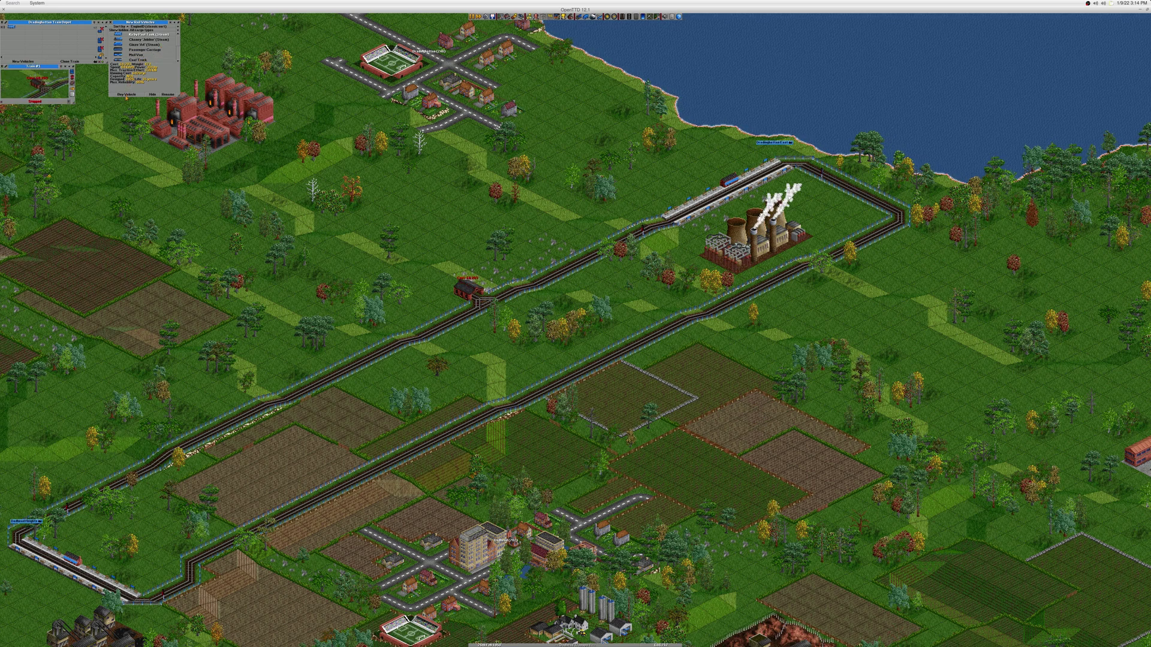
pyautogui.click(73, 90)
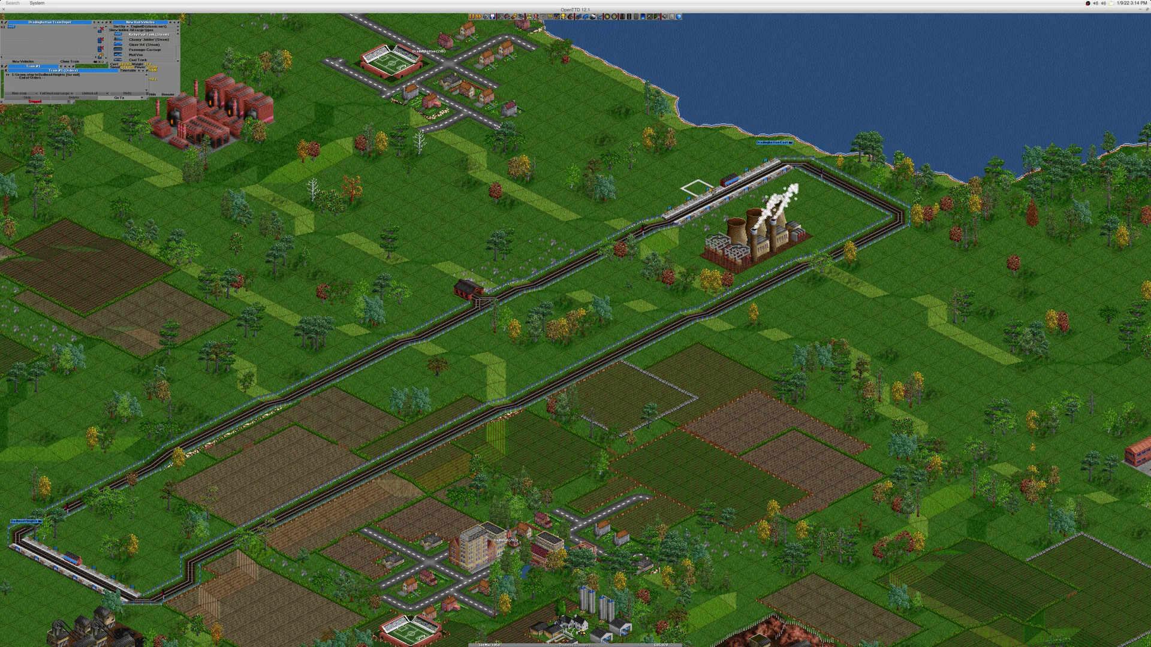
pyautogui.click(719, 198)
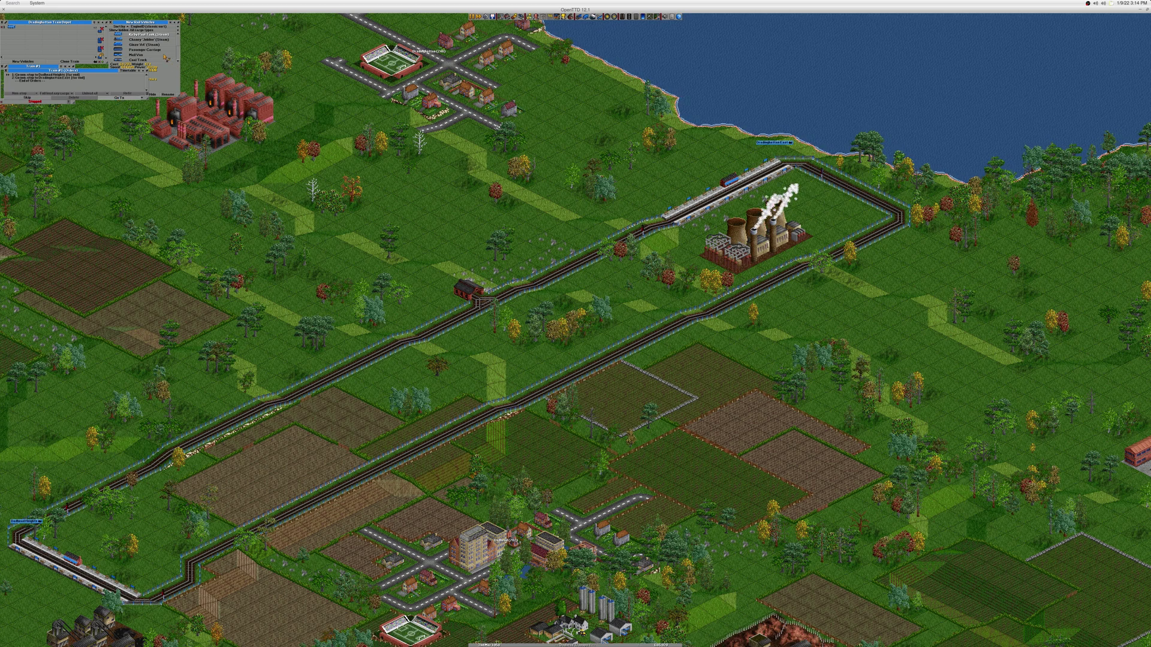
# Step: Buy a Coal Truck wagon to attach to Train #1
pyautogui.click(153, 55)
pyautogui.click(143, 55)
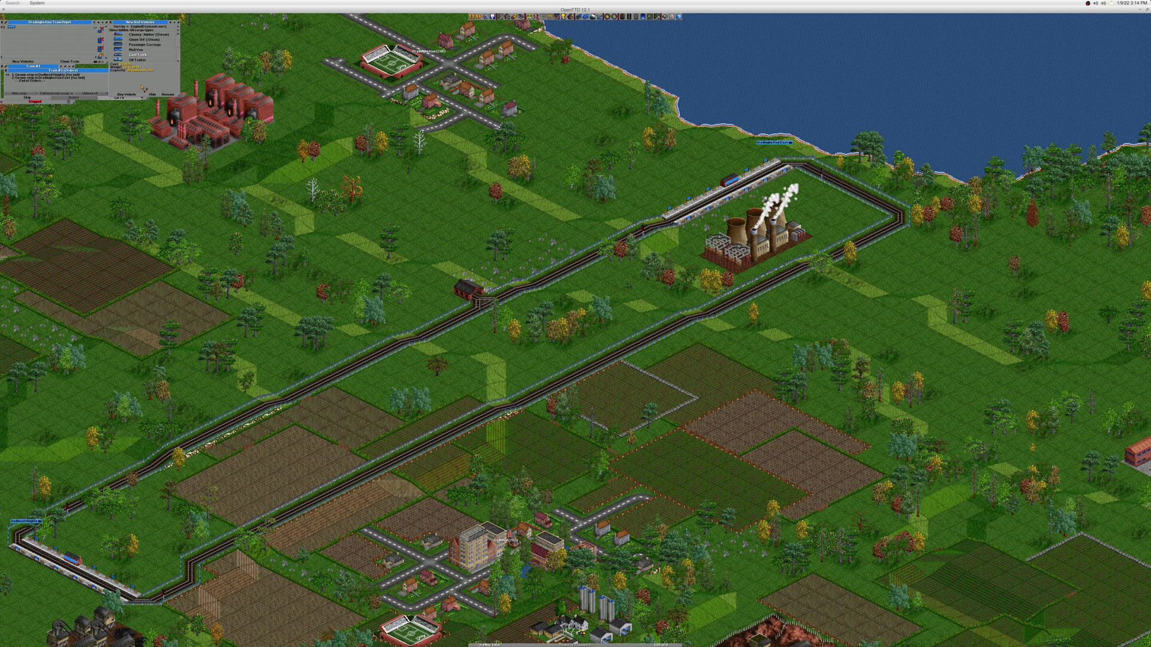
pyautogui.click(136, 95)
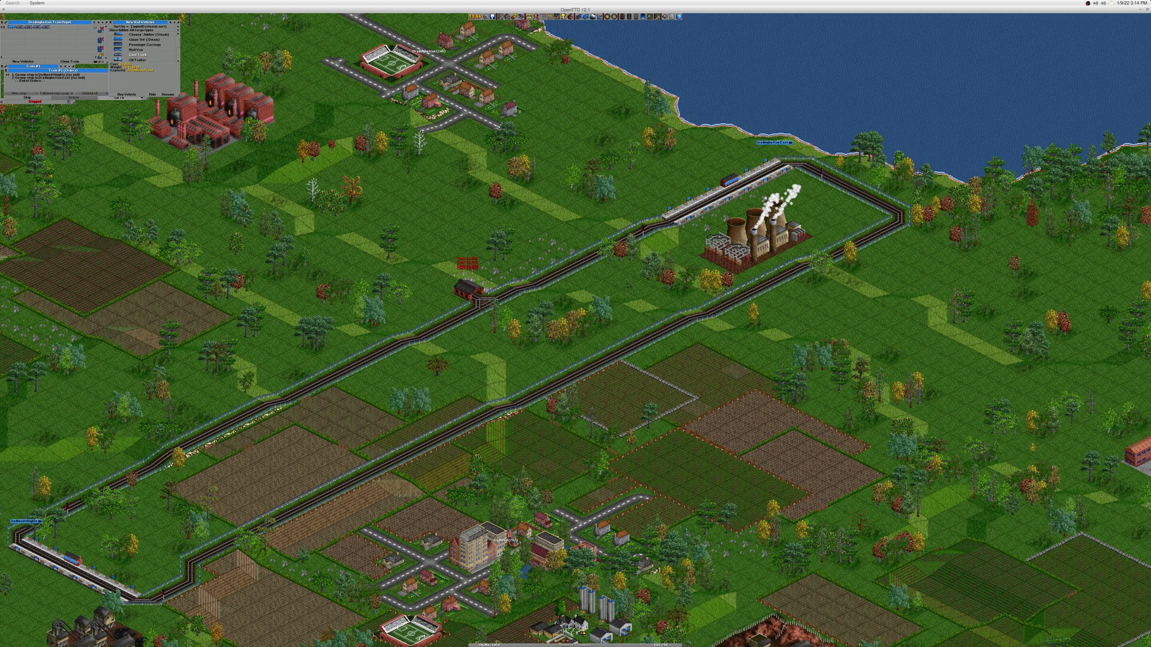
pyautogui.click(8, 70)
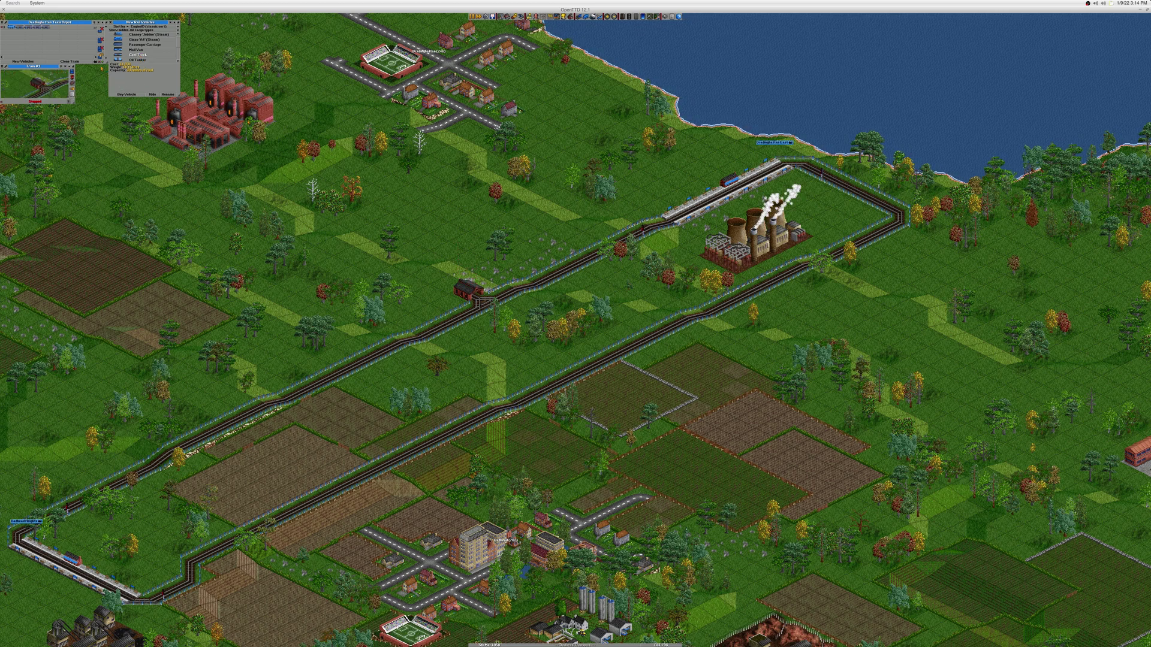
# Step: Clone Train #1 into additional coal trains and start all trains in the depot
pyautogui.click(24, 27)
pyautogui.click(24, 26)
pyautogui.click(24, 26)
pyautogui.click(24, 26)
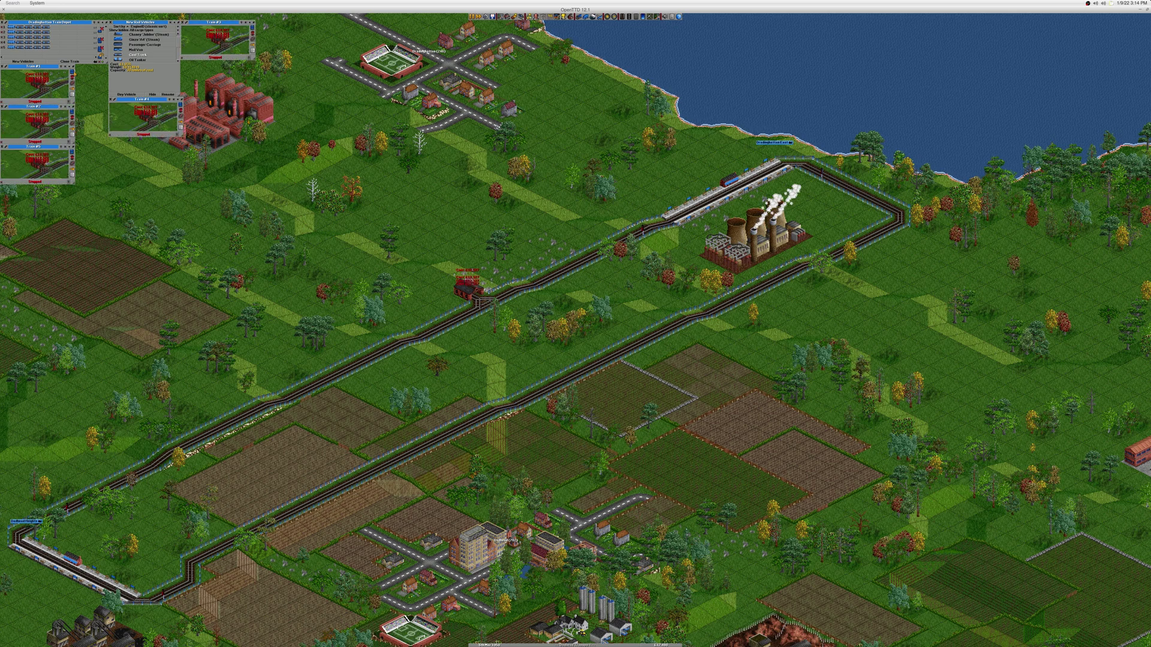
pyautogui.click(97, 61)
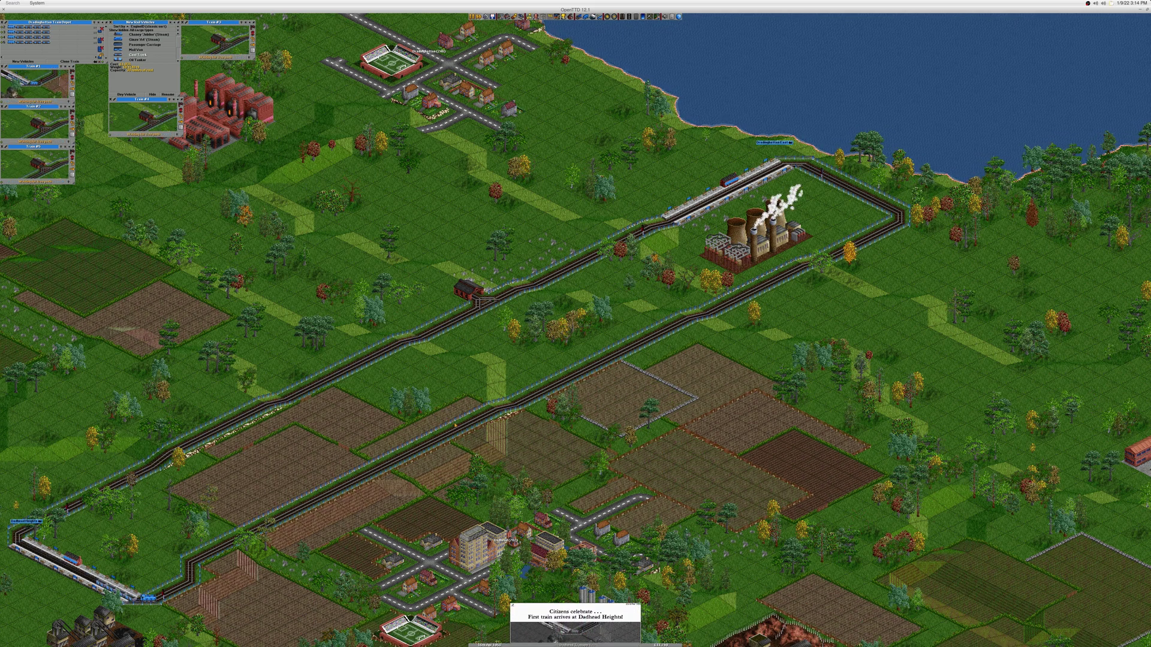
# Step: Scroll the map to watch the coal trains running around the rail loop
pyautogui.hscroll(-5, 303, 401)
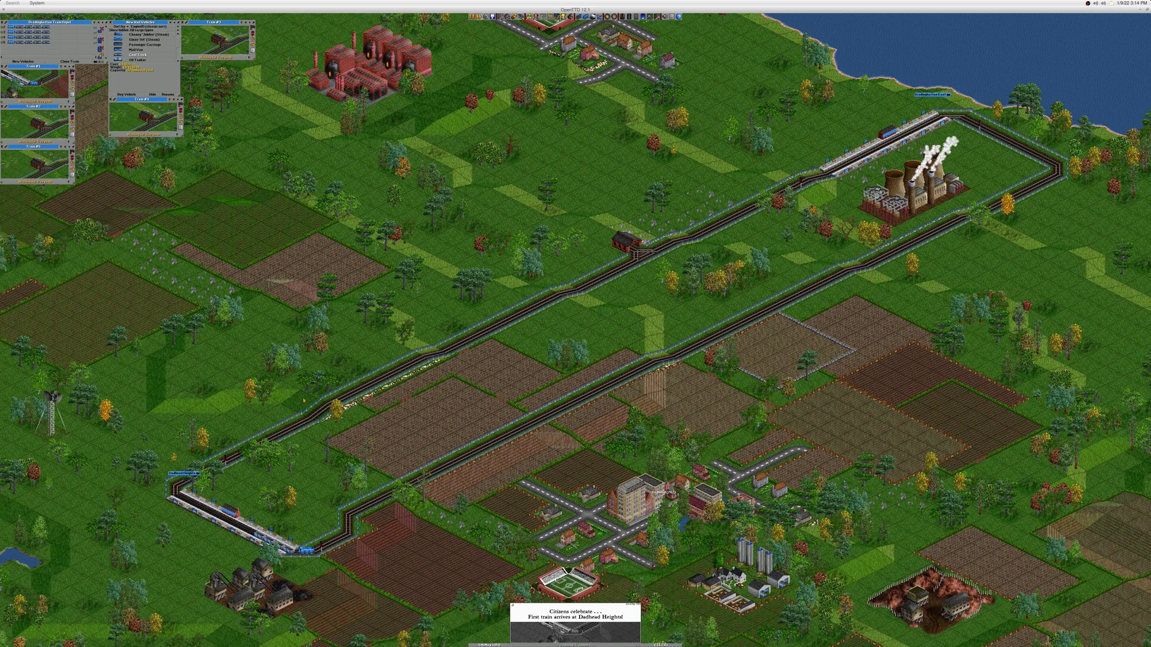
pyautogui.hscroll(-2, 303, 400)
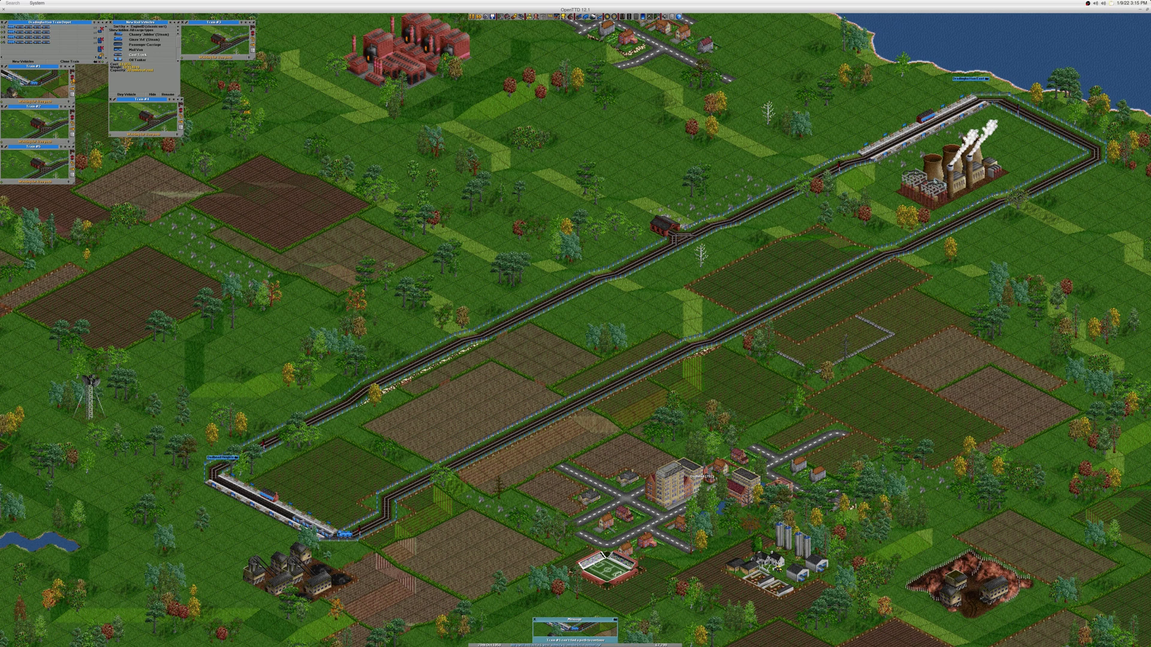
pyautogui.scroll(1, 364, 535)
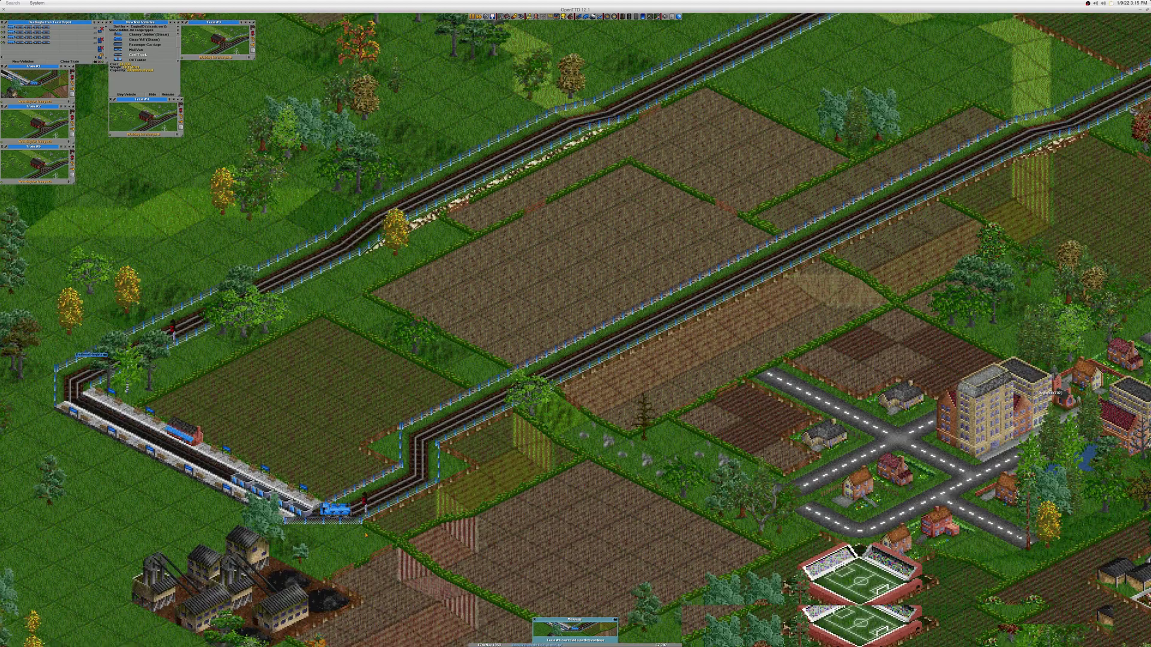